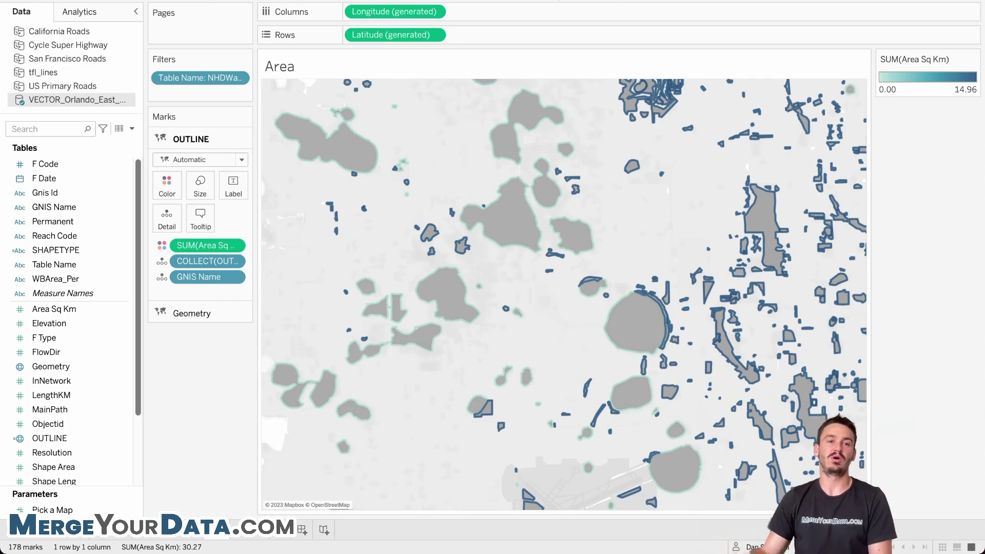
Step: Return to the Tableau start page listing recent workbooks such as Mapping Linestrings
click(12, 1)
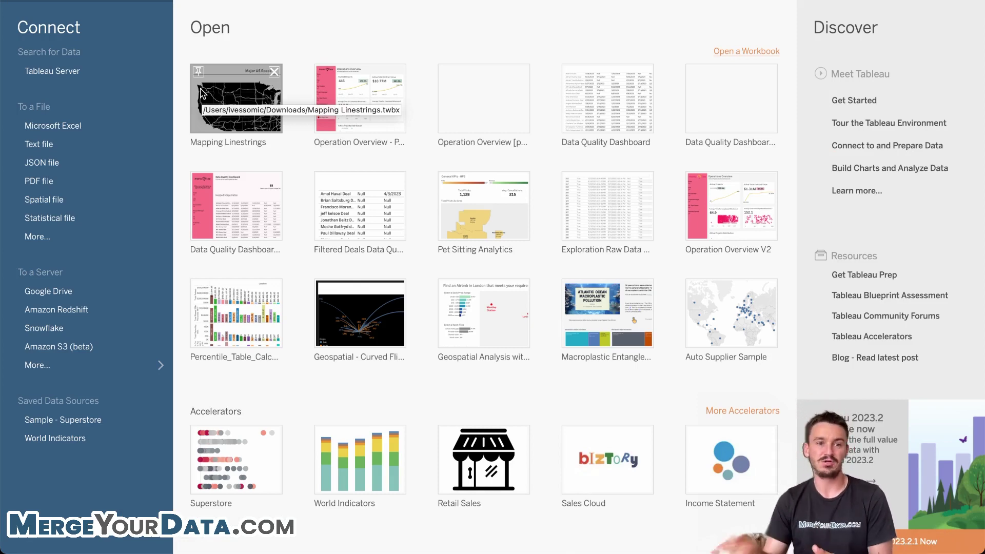
Step: Show the full server connector list, with 61 installed and 28 additional connectors
click(87, 369)
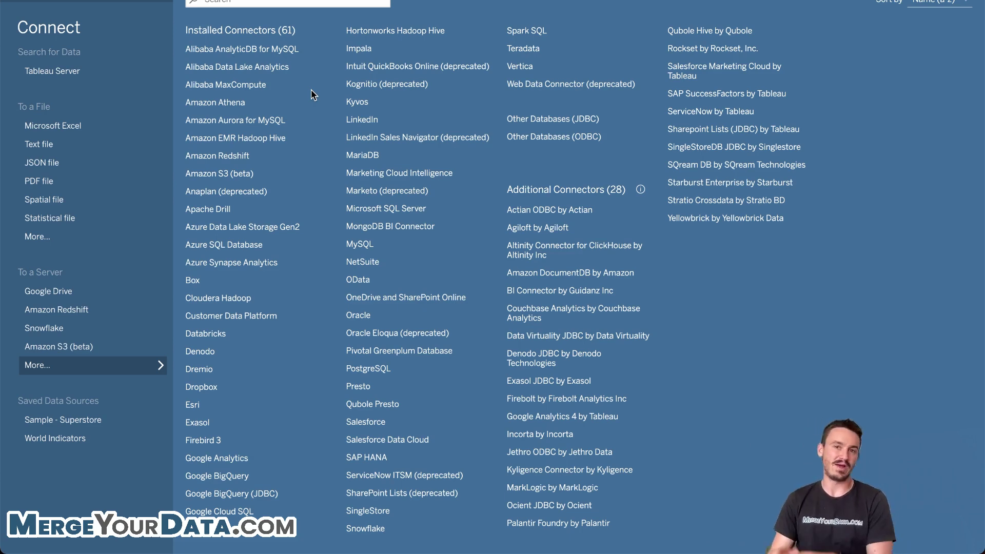
Step: Search the connector list for 'data cloud', then replace the search with 's3'
click(319, 4)
text(dat)
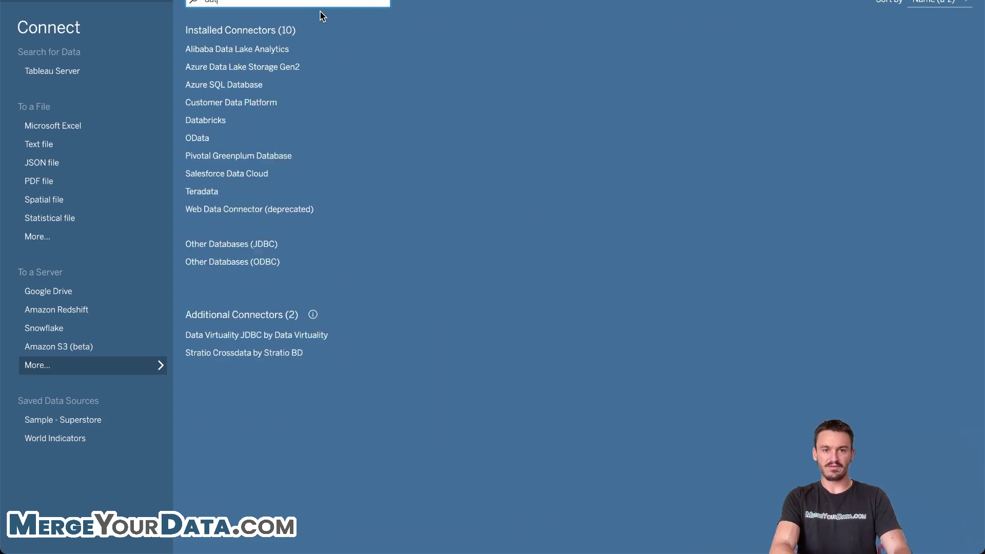
text(a cloud)
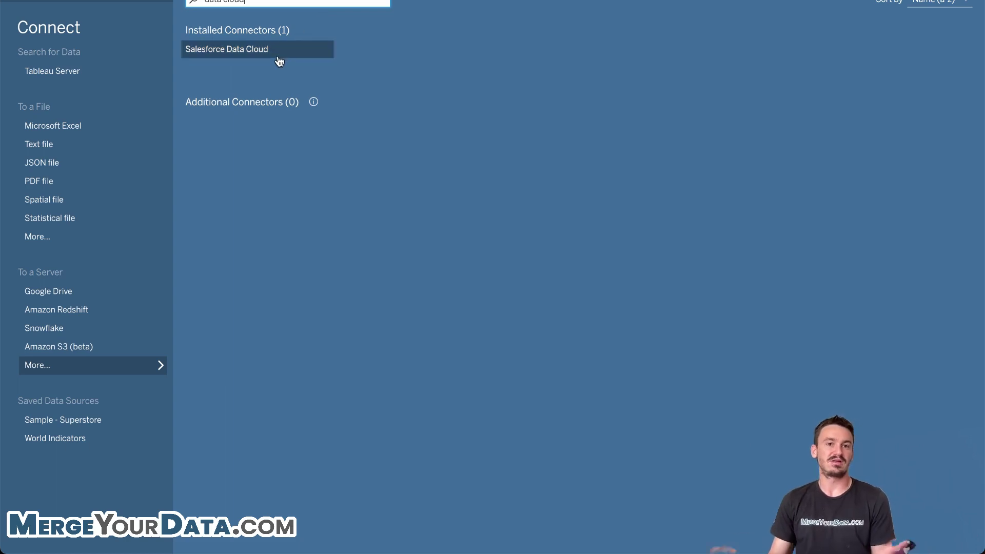
key(ctrl+a)
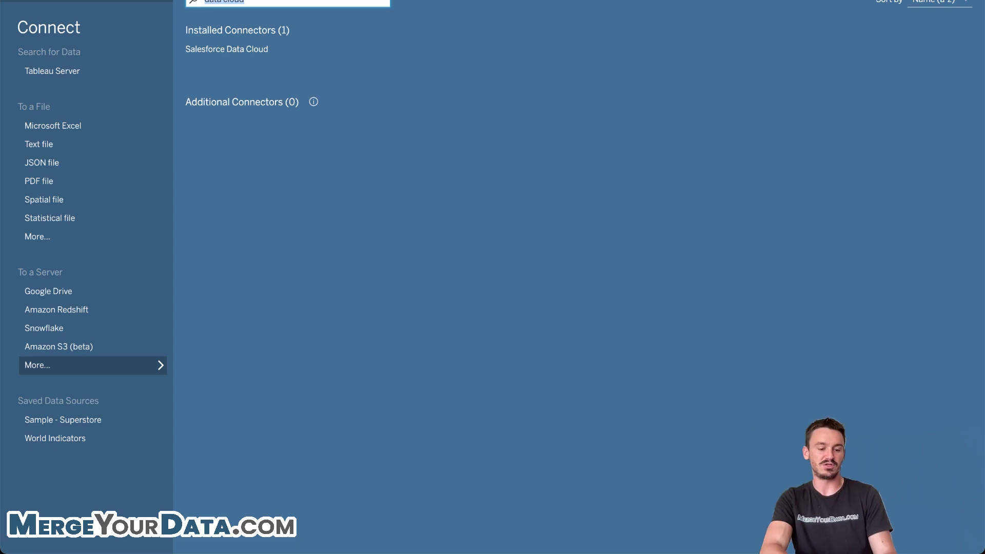
text(s3)
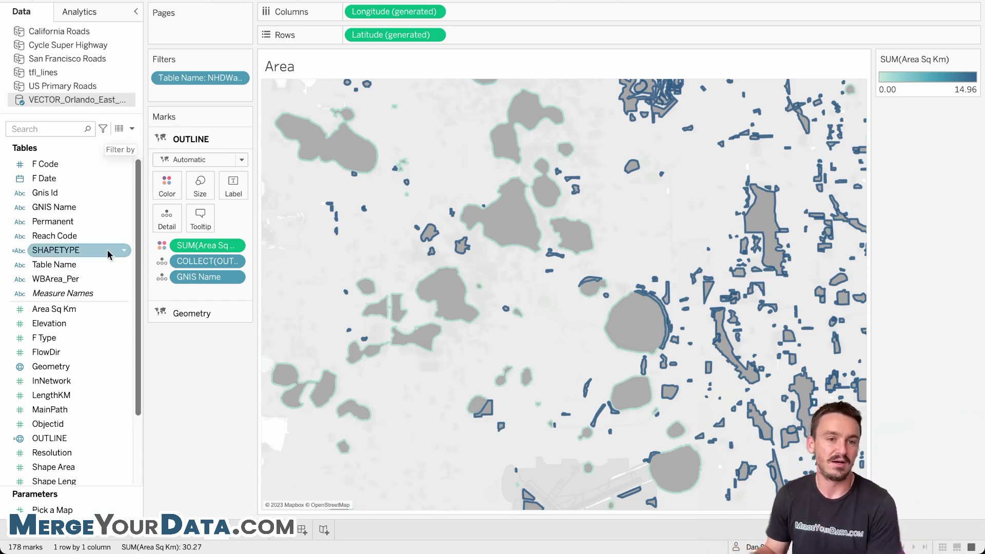
Step: Select the Geometry and OUTLINE fields in the Data pane and open OUTLINE's context menu
scroll(87, 254, down, 3)
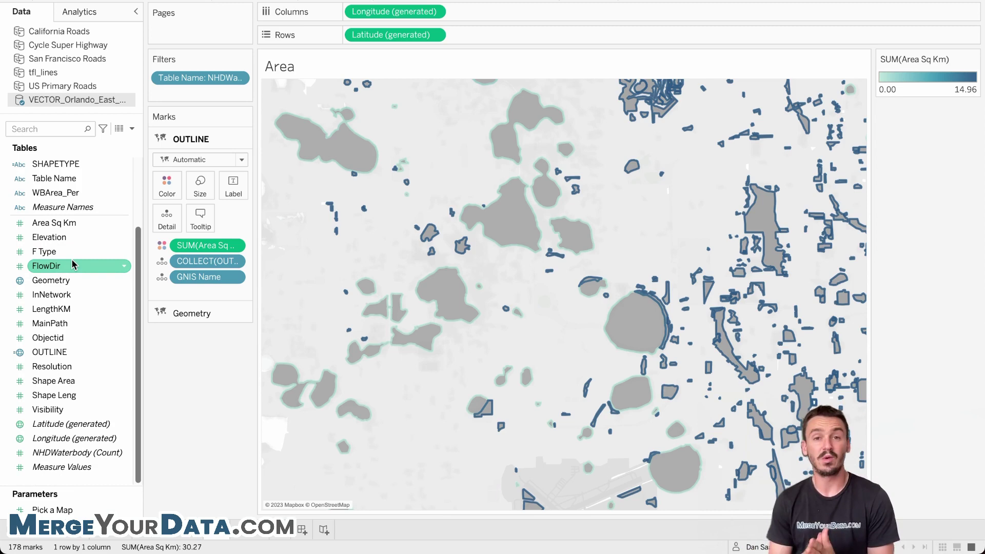
click(75, 284)
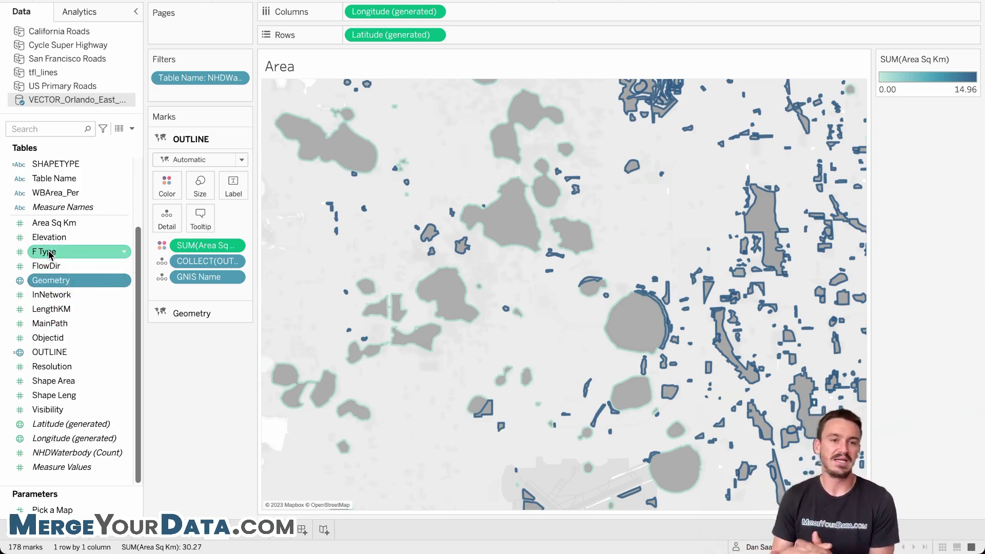
scroll(61, 252, up, 3)
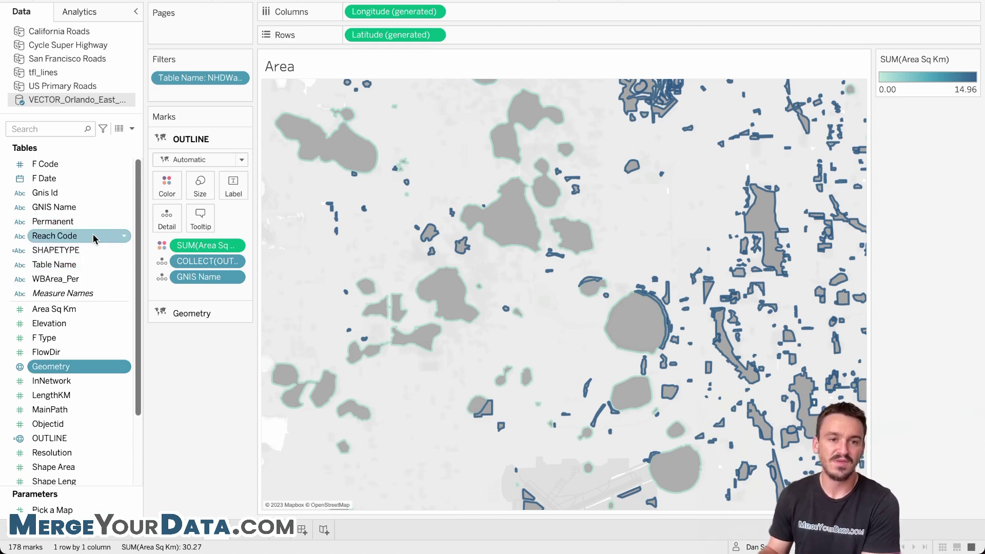
scroll(92, 241, down, 3)
click(49, 352)
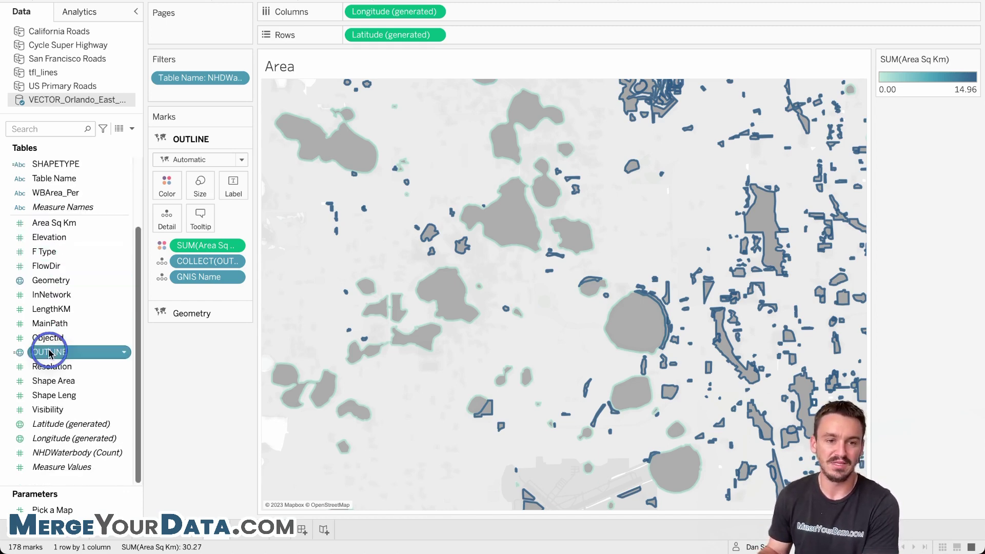
scroll(82, 287, up, 2)
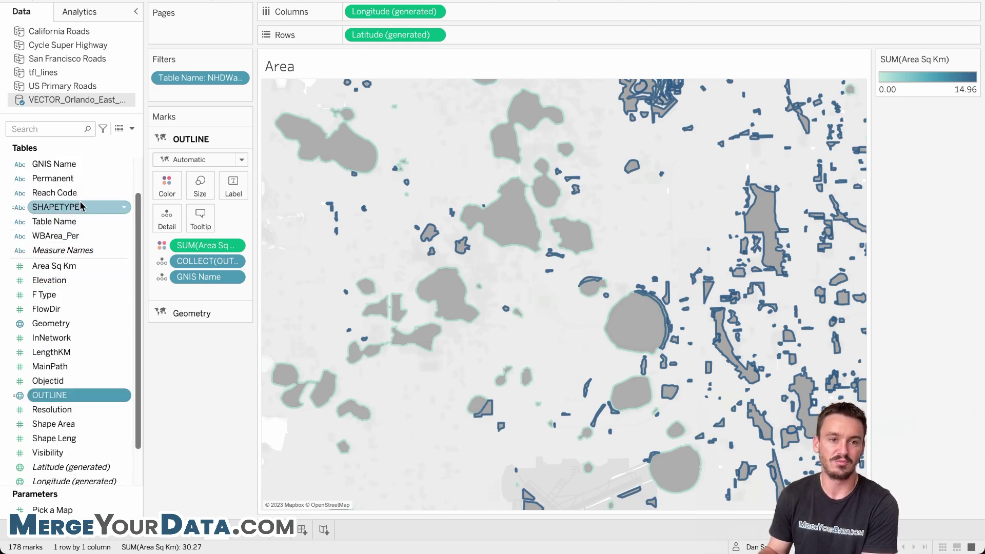
scroll(82, 215, down, 2)
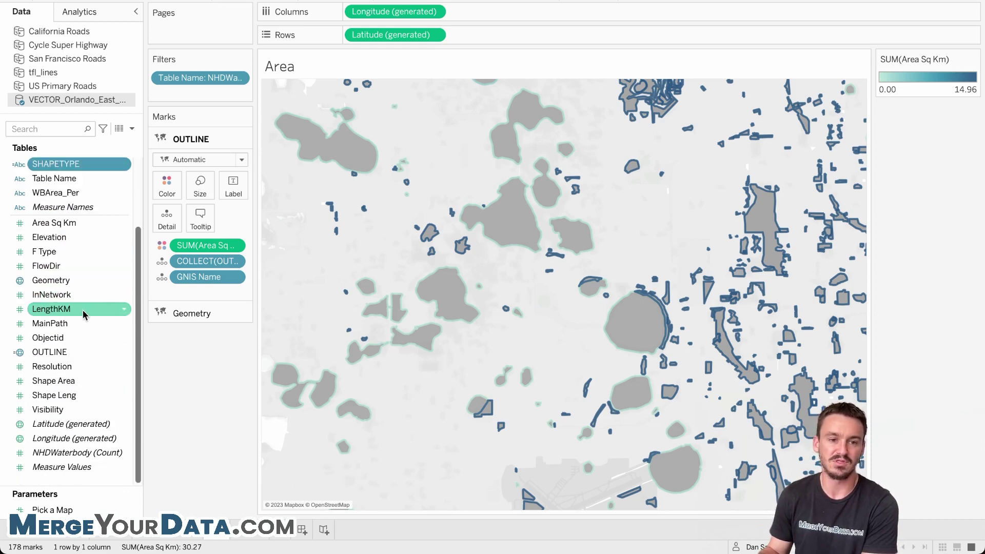
right_click(69, 354)
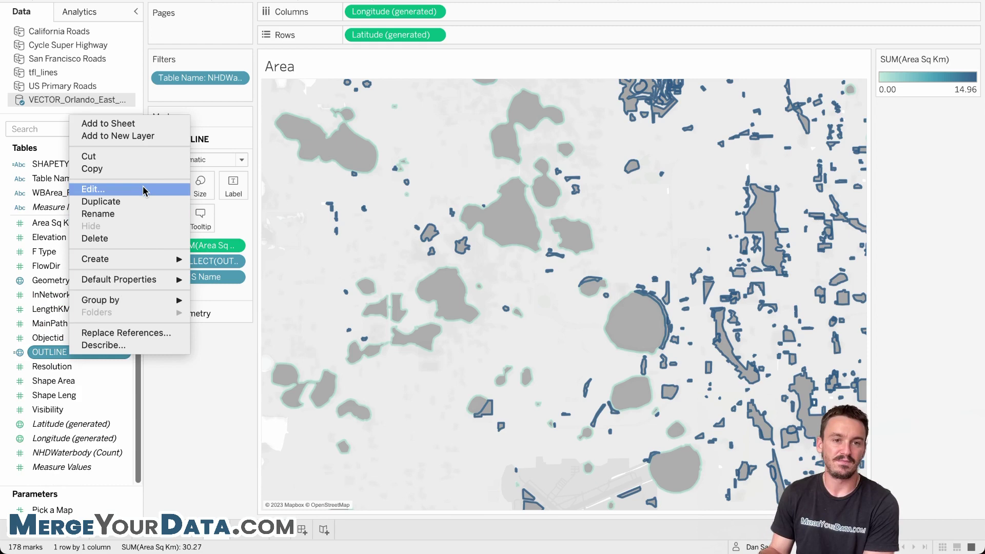
Step: Inspect the OUTLINE([Geometry]) calculation and the OUTLINE function description, then close it unchanged
click(143, 190)
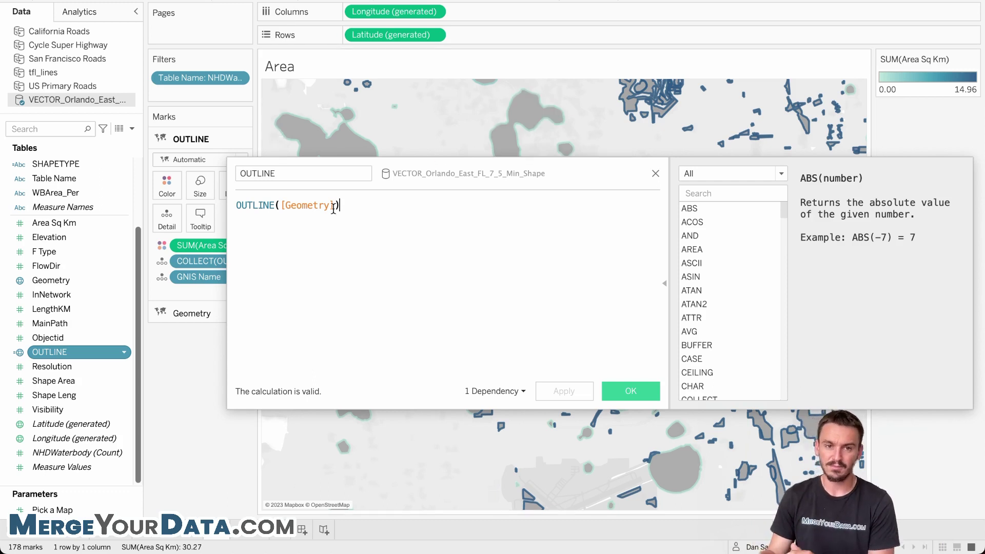
click(280, 219)
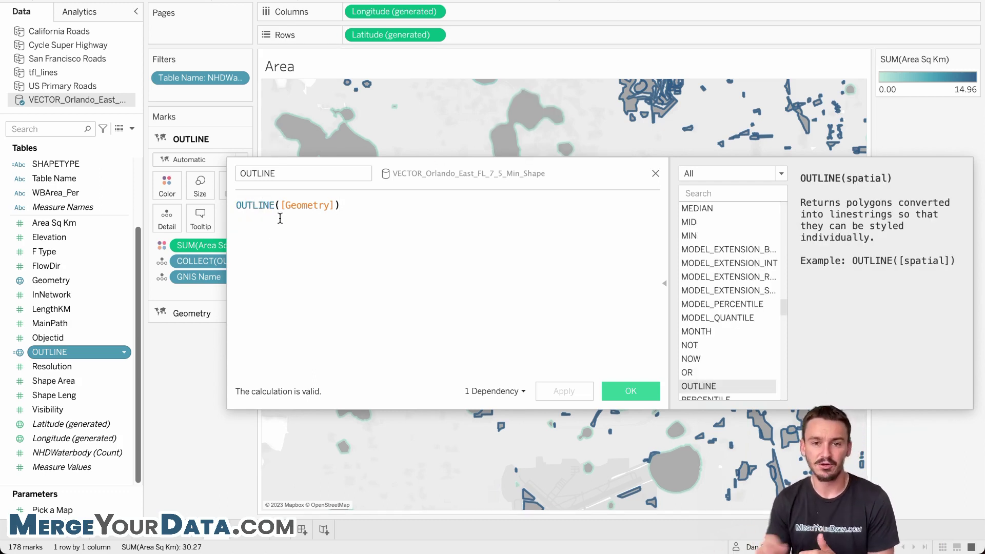
drag(453, 178, 424, 164)
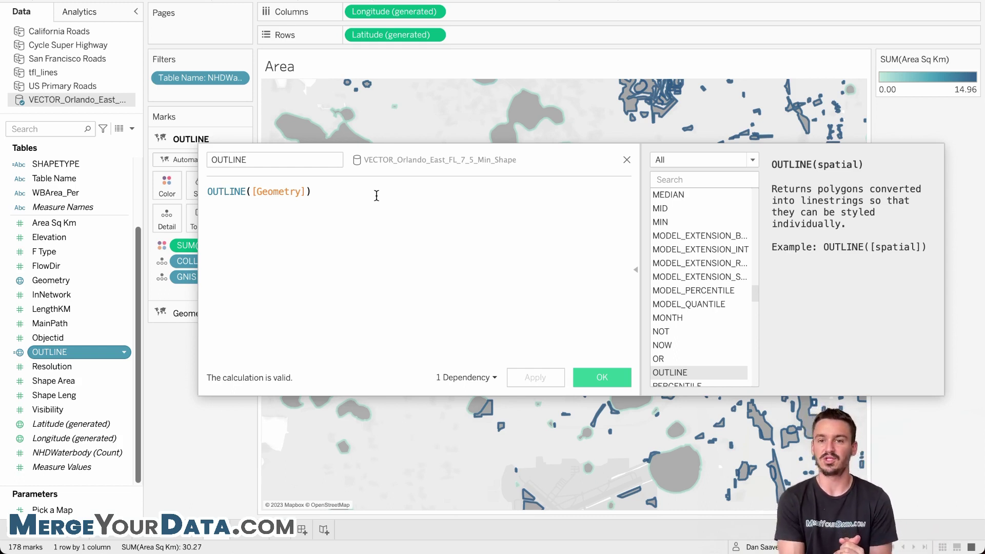
drag(562, 154, 514, 140)
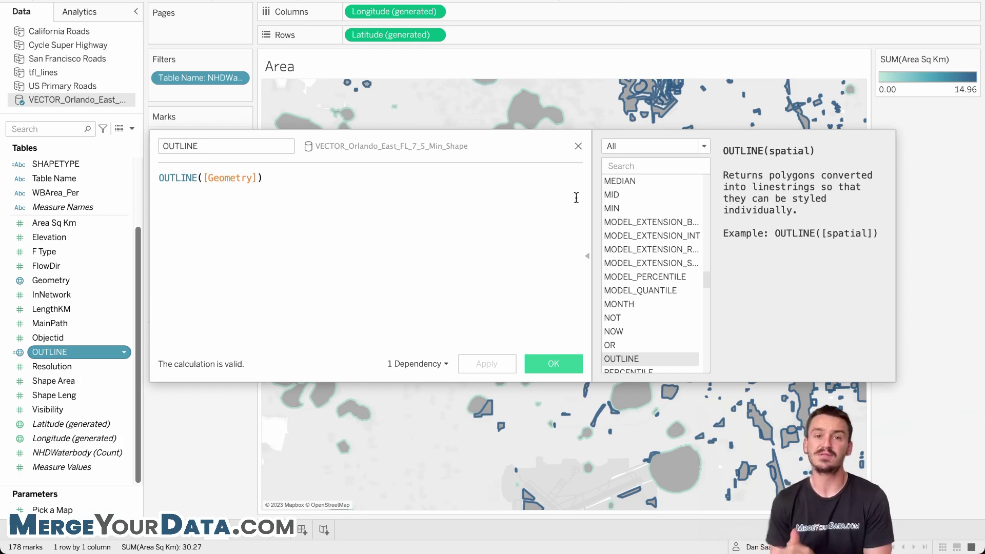
click(557, 364)
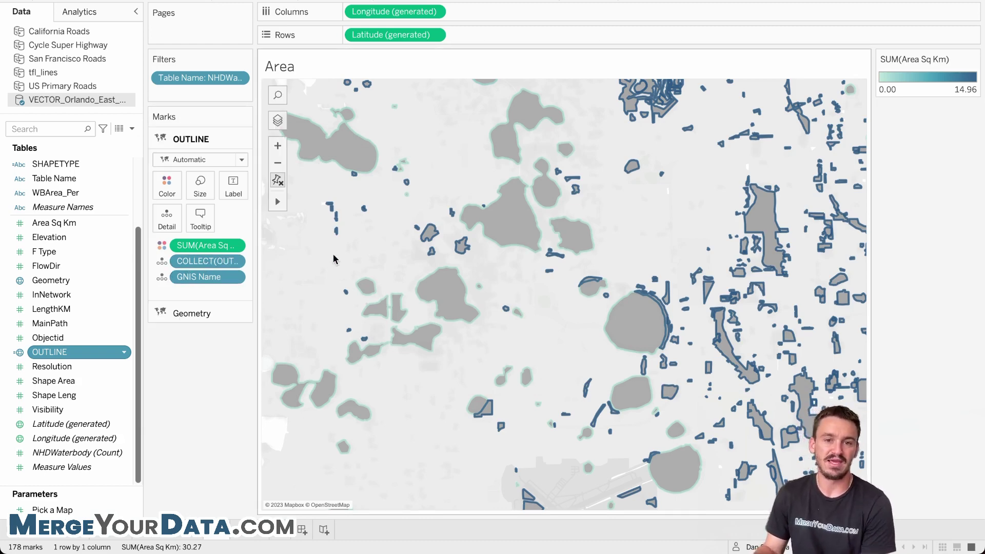
Step: Hide the Geometry layer on the Marks card, reselect OUTLINE, and add GNIS Name as a filter
click(165, 312)
click(160, 159)
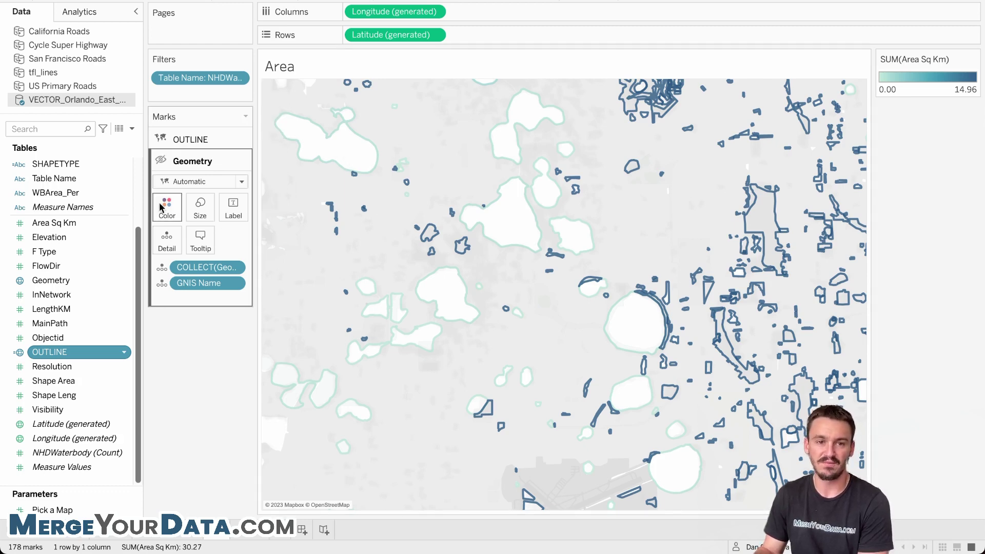
click(192, 138)
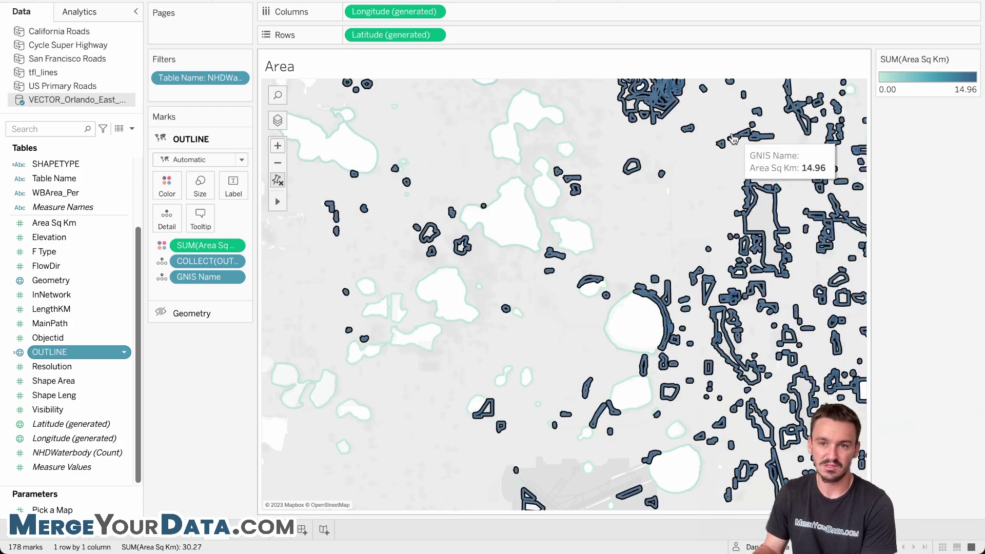
drag(218, 277, 197, 95)
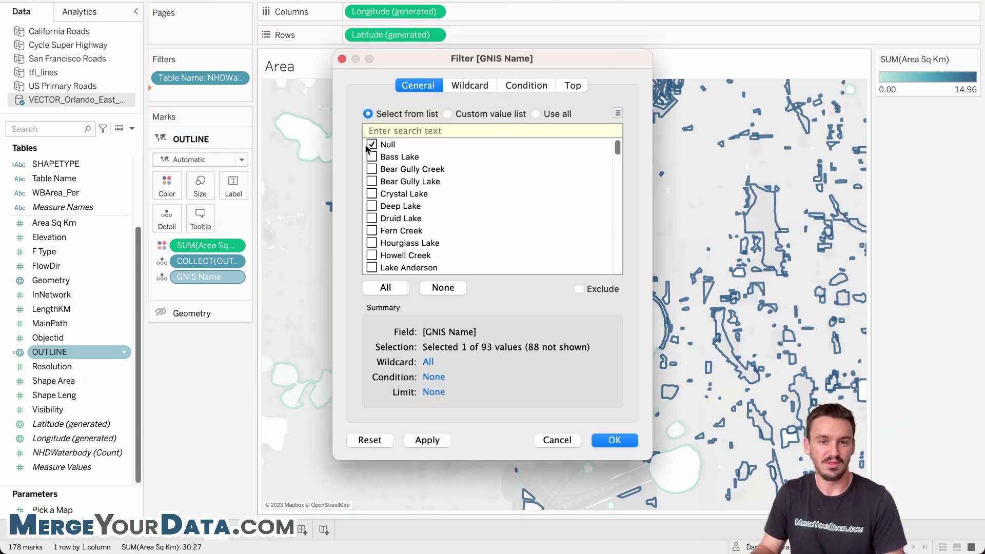
Step: Exclude the Null GNIS Name value in the filter and apply it
click(579, 289)
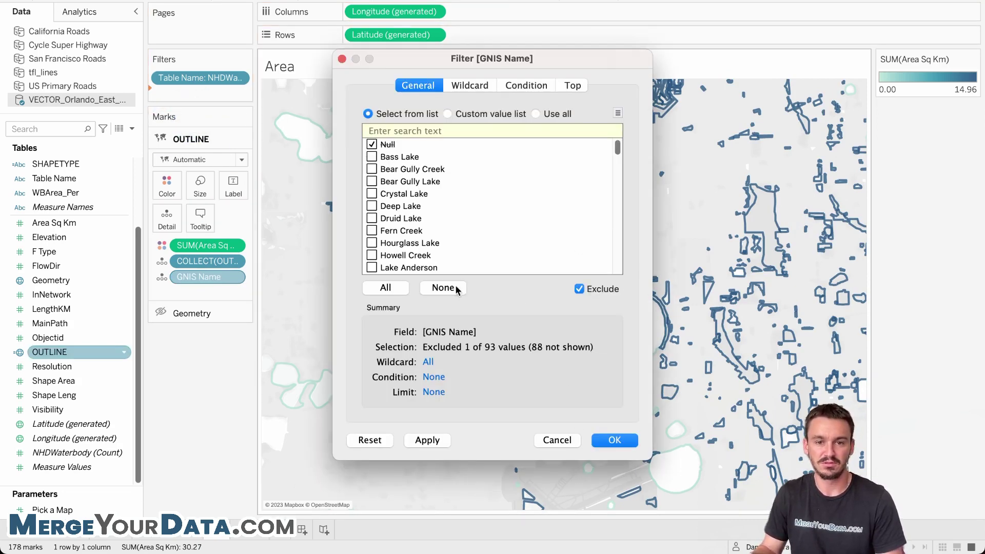
click(439, 285)
click(371, 145)
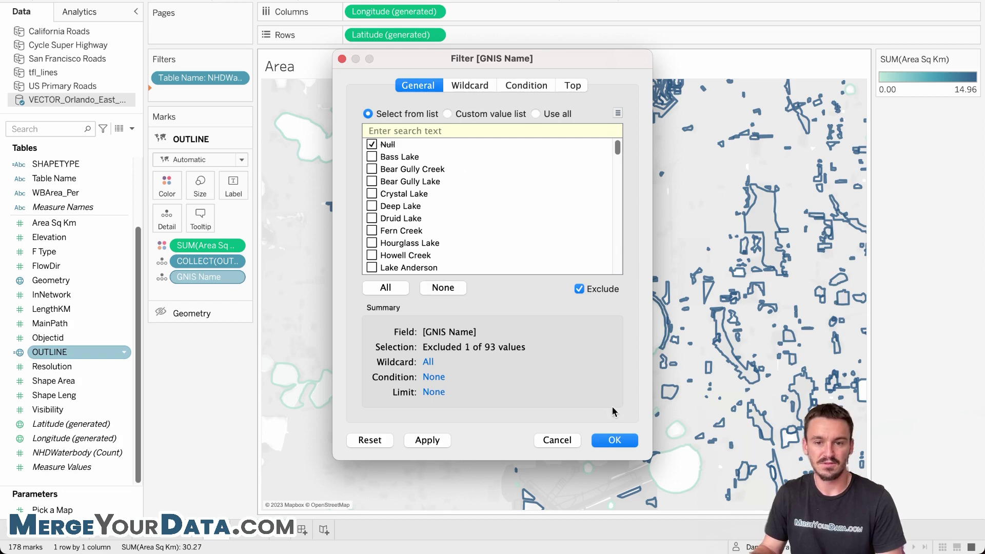
click(615, 444)
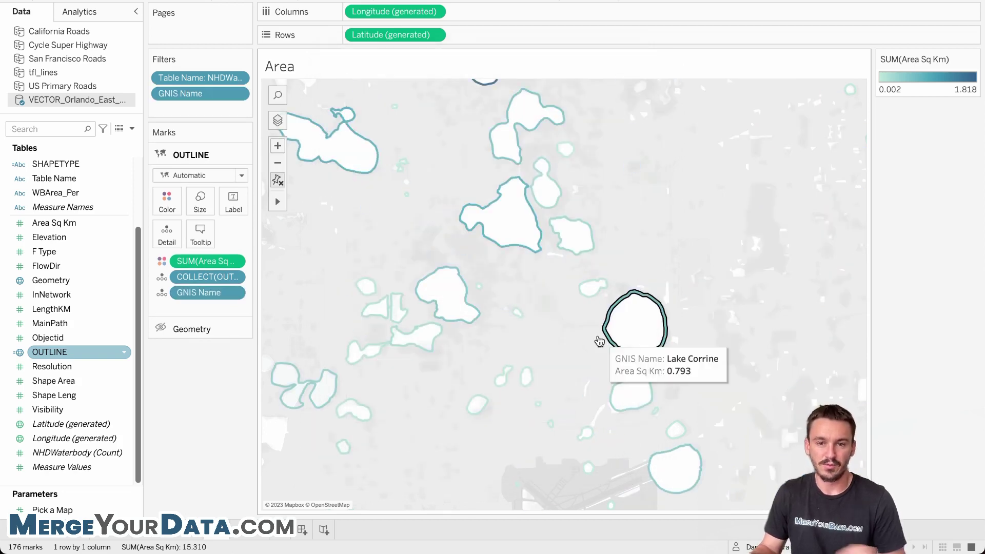
Step: Zoom the map out to view the spread of the 176 lake outlines
scroll(430, 149, down, 5)
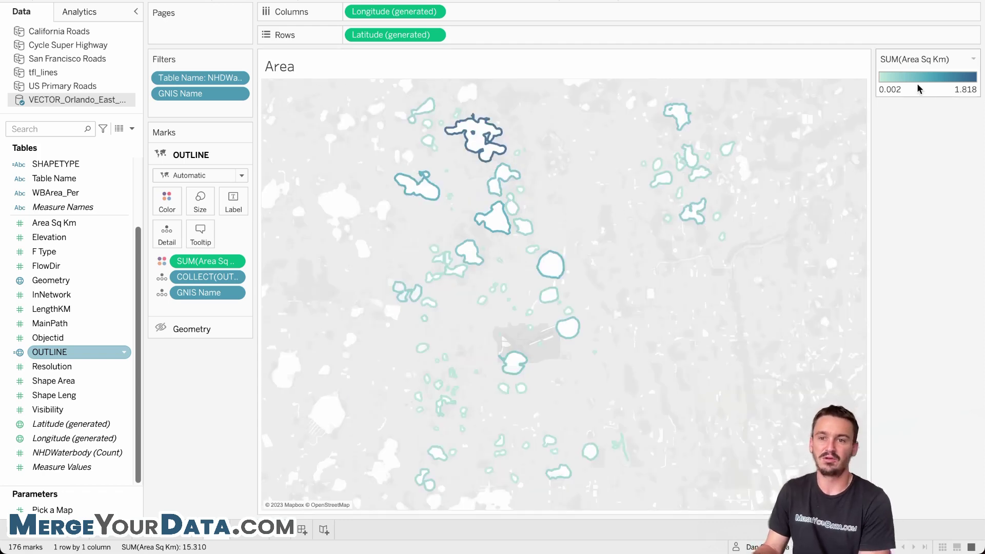
mouse_move(480, 134)
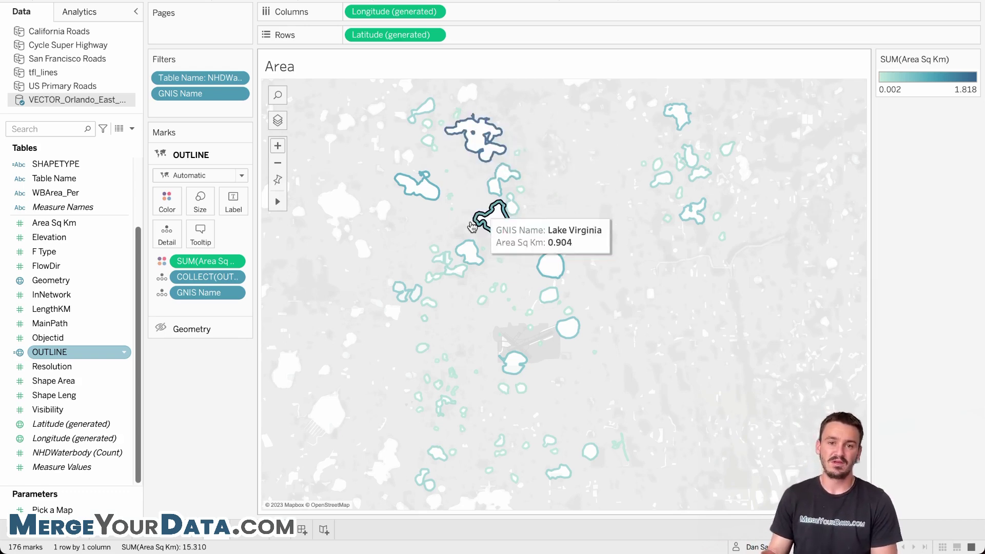
mouse_move(395, 189)
mouse_move(461, 259)
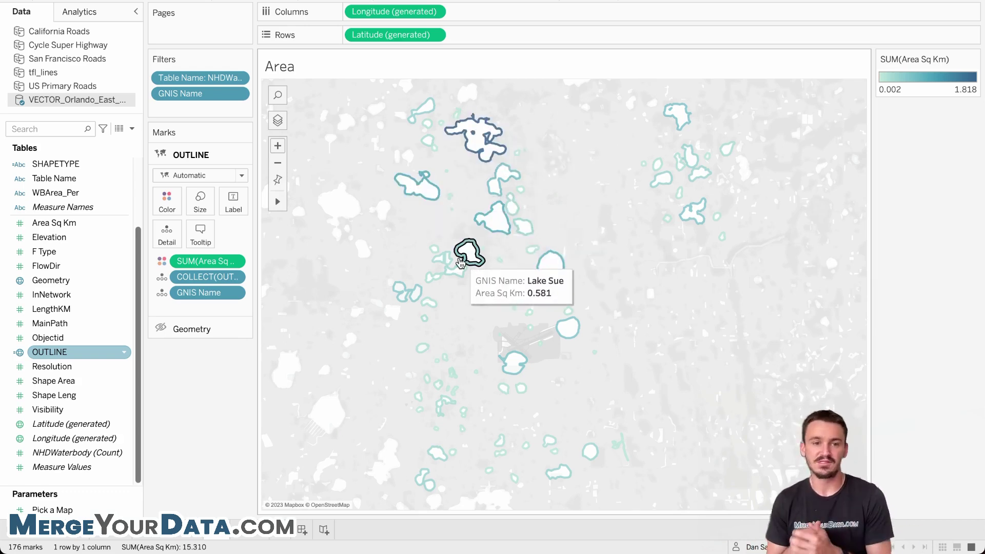
Step: Add OUTLINE as another map layer and review the SHAPETYPE([Geometry]) calculation unchanged
scroll(74, 260, up, 3)
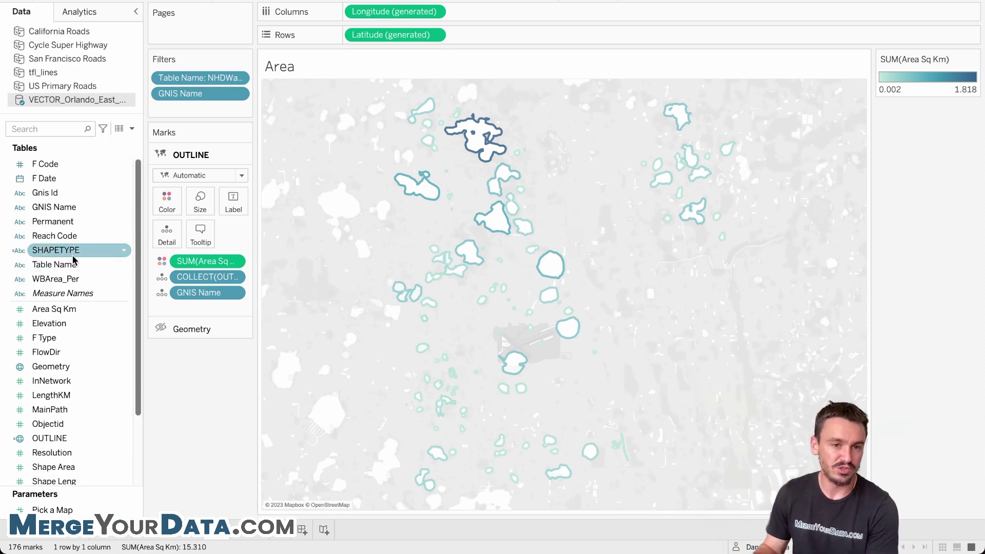
drag(117, 437, 250, 464)
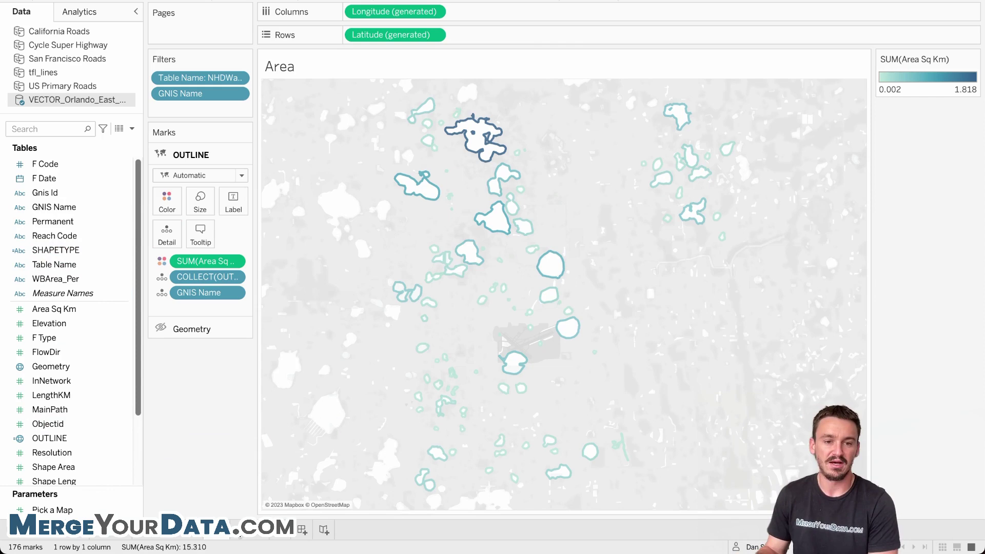
right_click(75, 251)
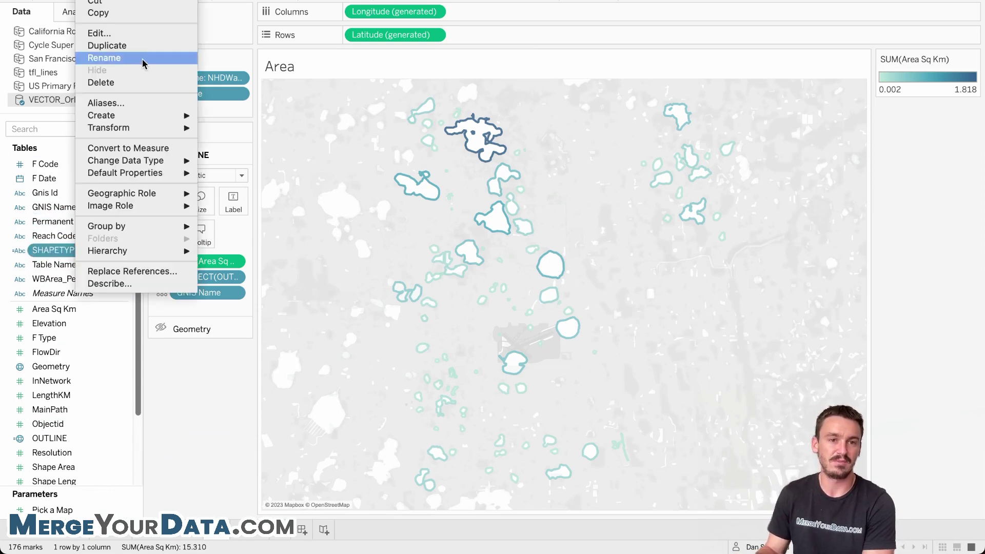
click(143, 34)
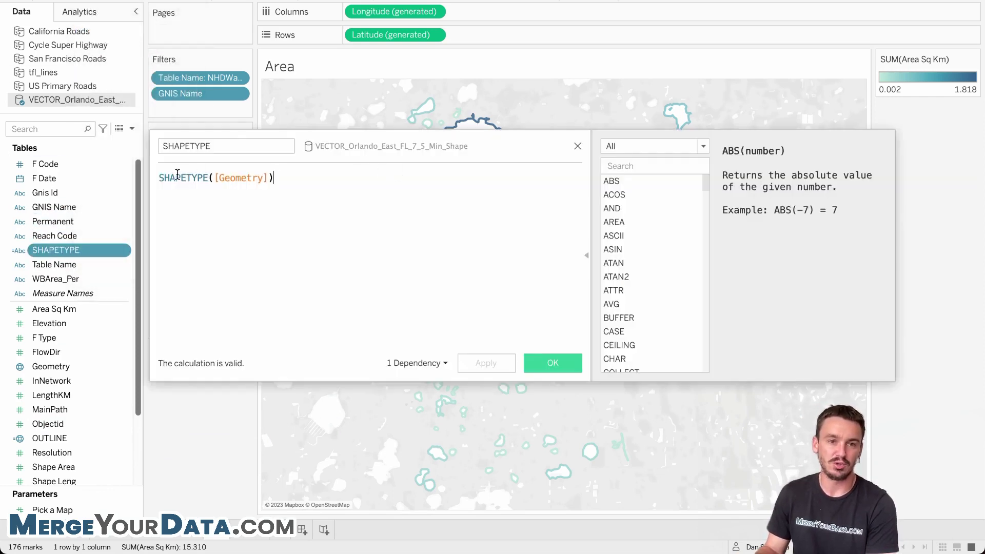
click(222, 178)
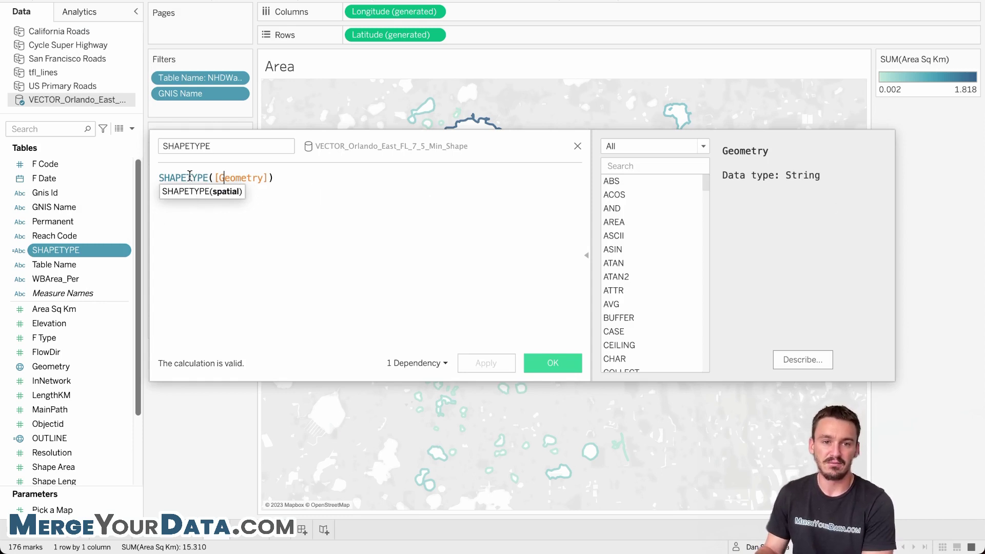
click(181, 172)
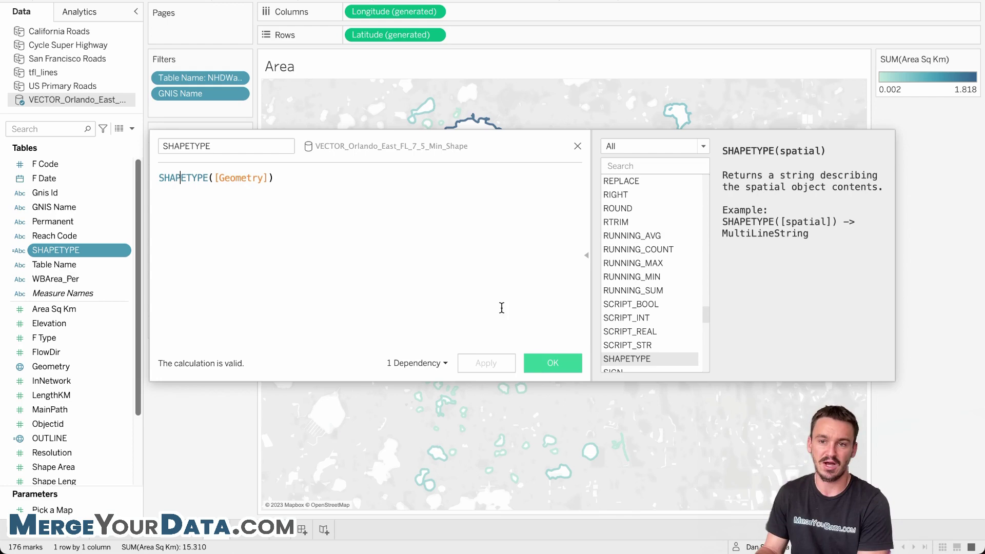
click(551, 363)
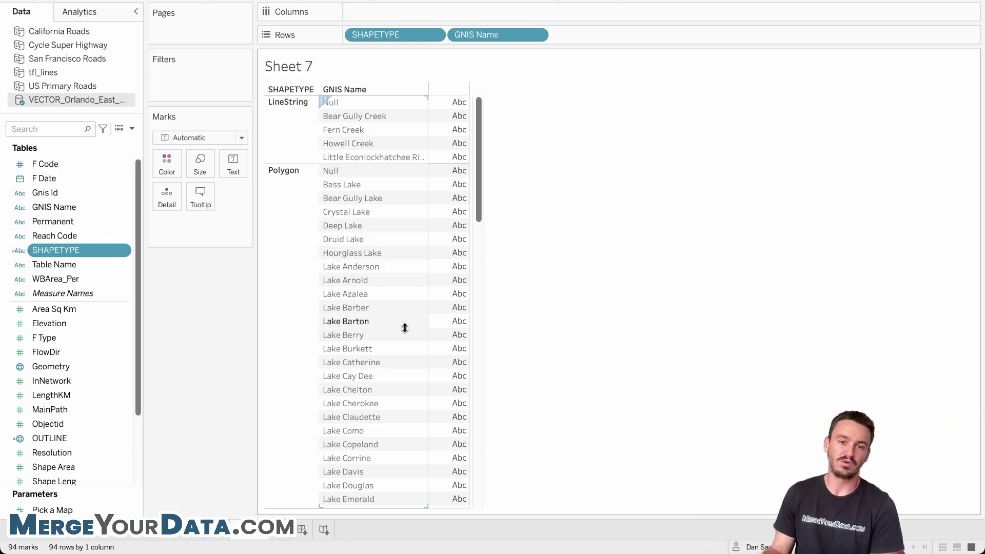
Step: Switch from the Sheet 7 table to the Major US Roads dashboard
scroll(366, 322, down, 5)
scroll(366, 322, up, 5)
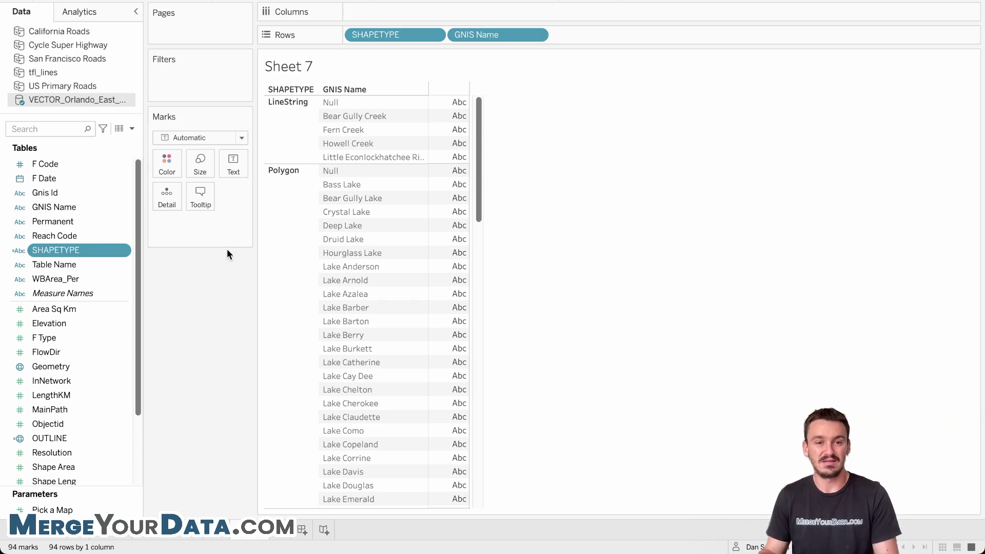
click(659, 427)
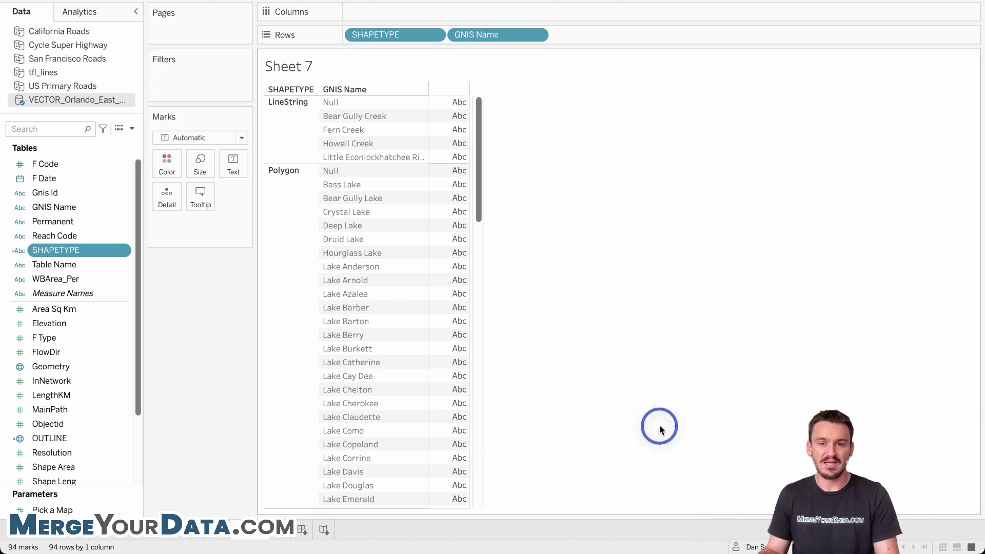
click(118, 536)
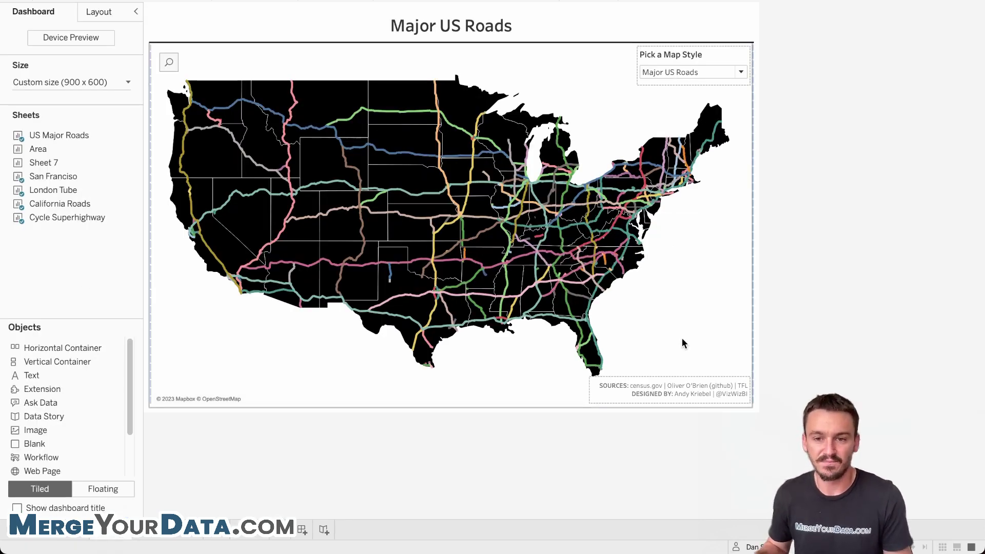
Step: Select the dashboard's road map and go to its US Major Roads worksheet
click(698, 384)
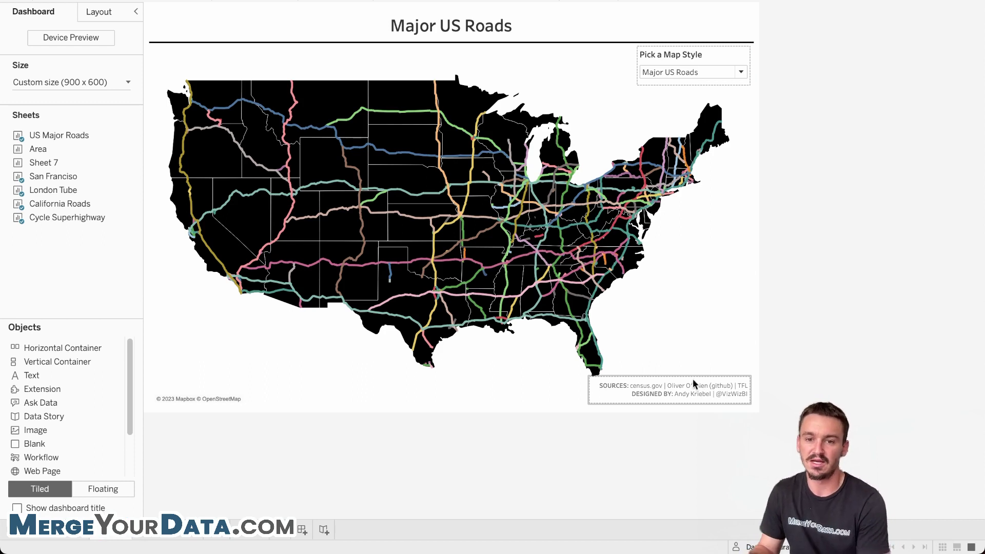
click(656, 362)
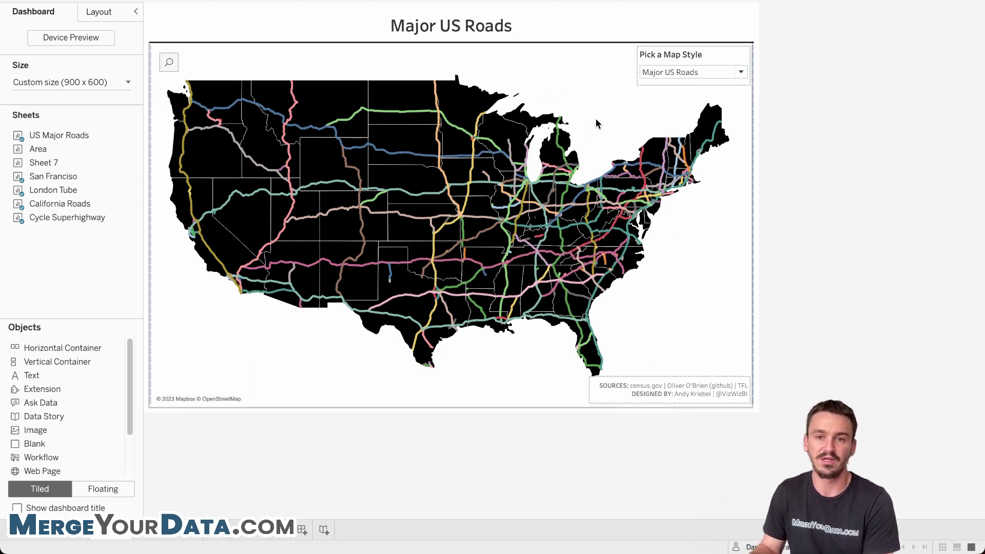
mouse_move(355, 150)
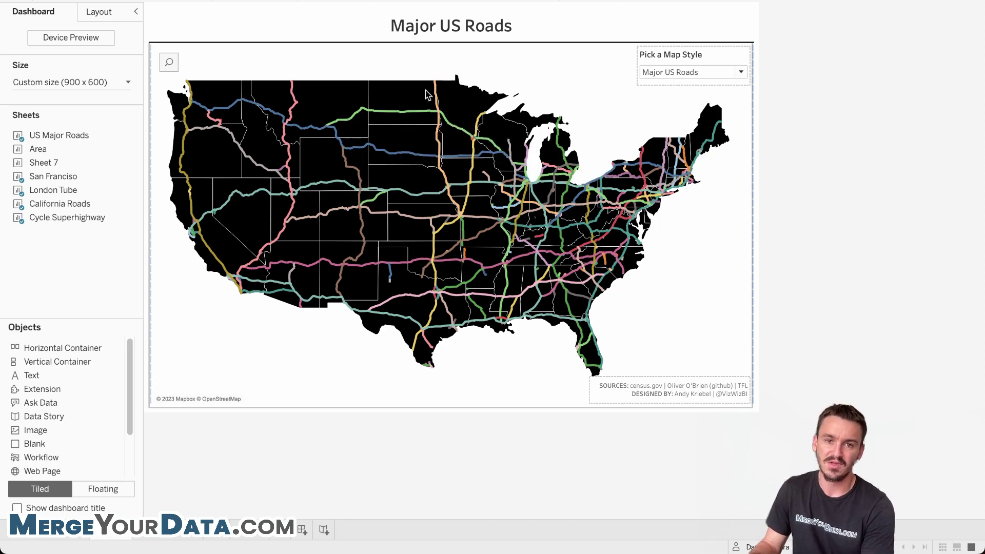
click(563, 66)
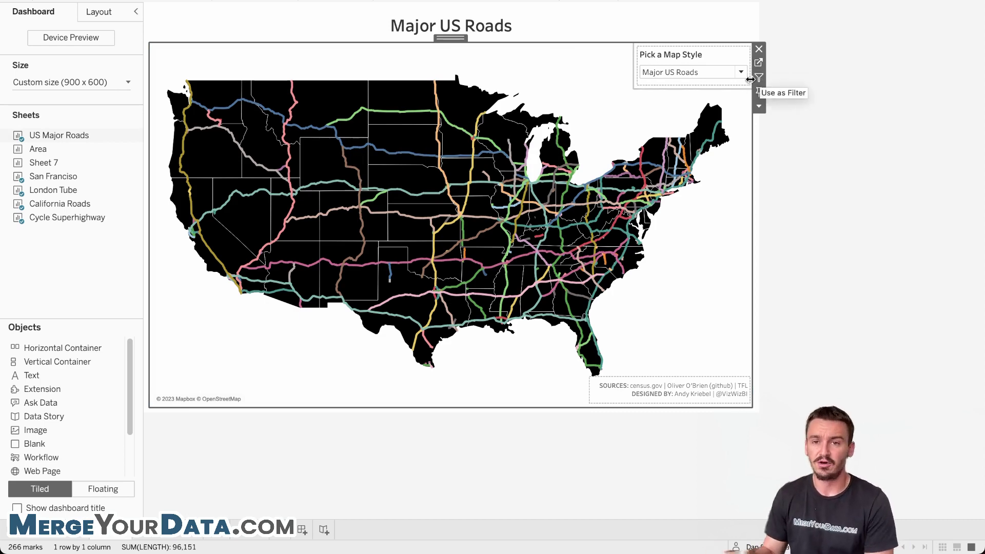
click(759, 64)
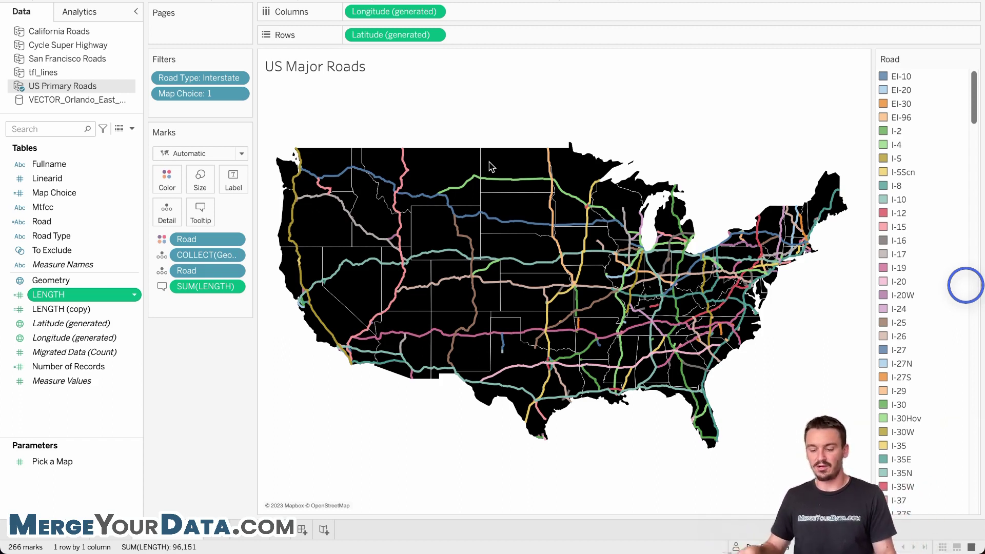
click(491, 149)
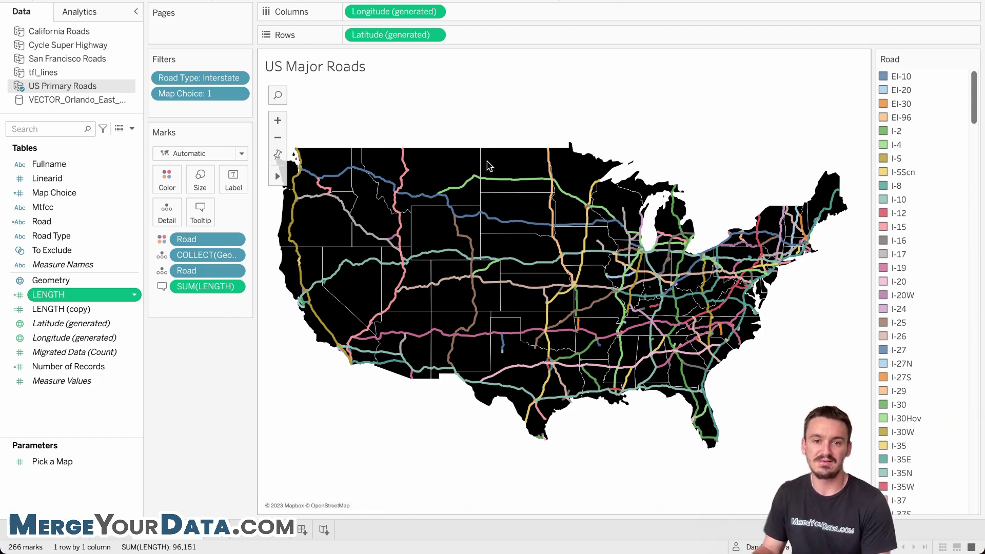
mouse_move(473, 184)
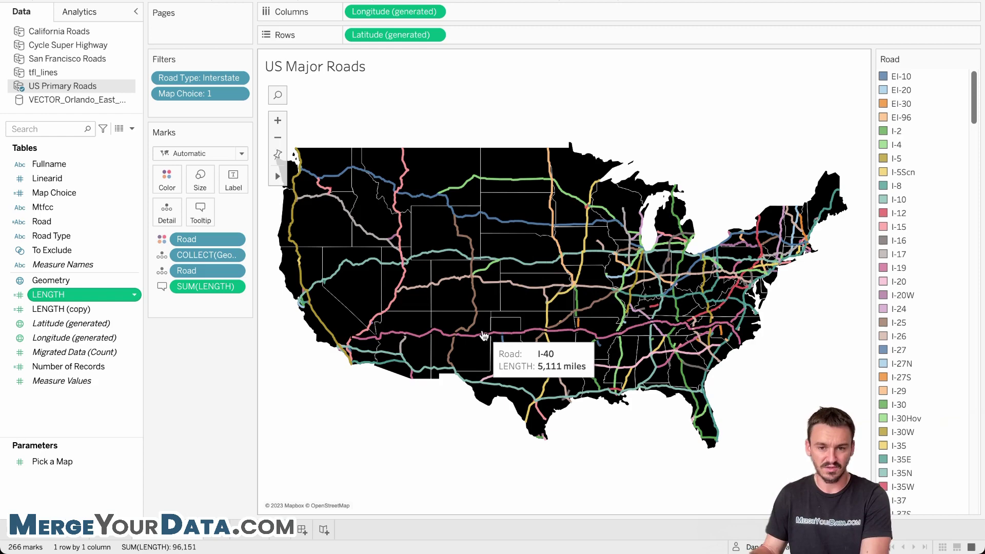
Step: Edit the LENGTH calculation to use "ft" instead of "mi", giving LENGTH([Geometry],"ft")
right_click(71, 295)
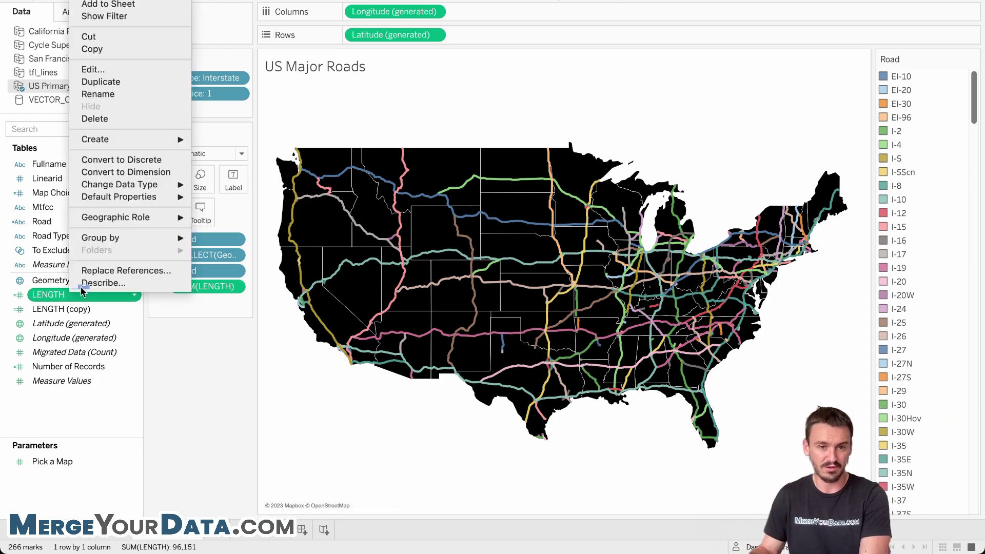
click(136, 71)
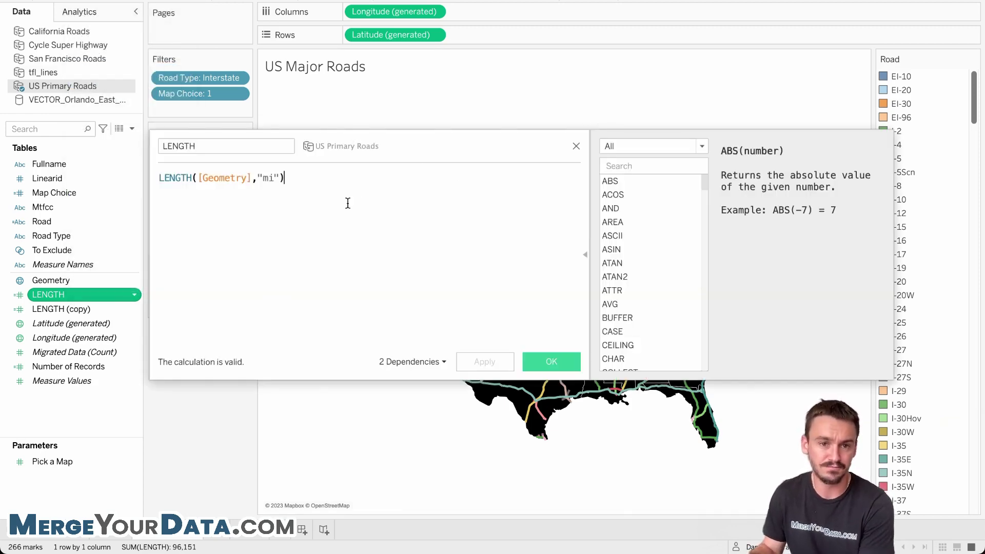
click(234, 178)
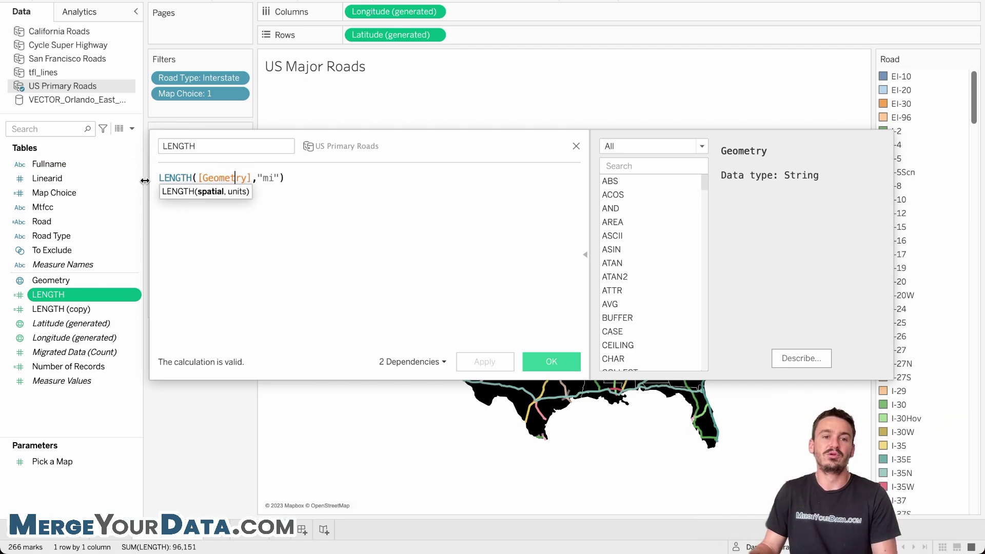
click(171, 178)
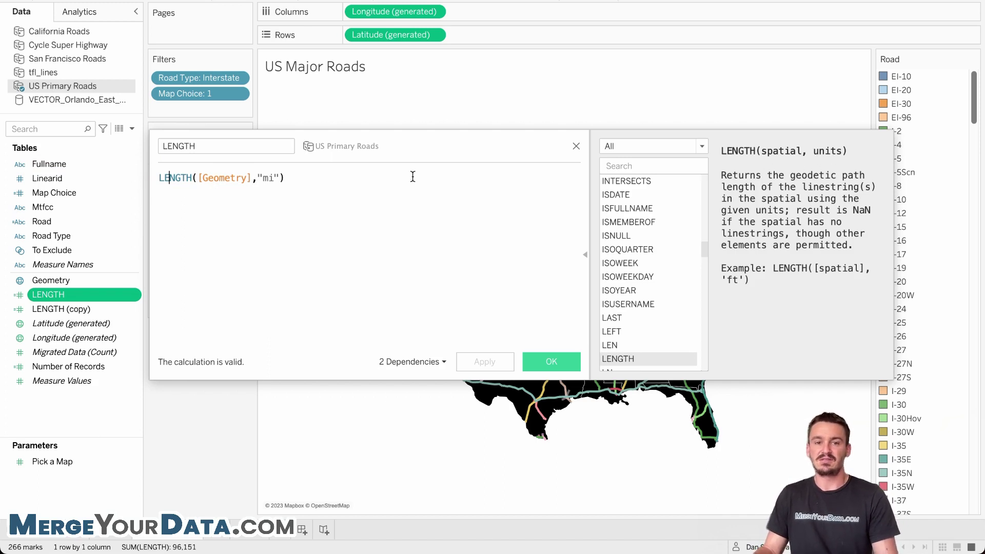
double_click(268, 178)
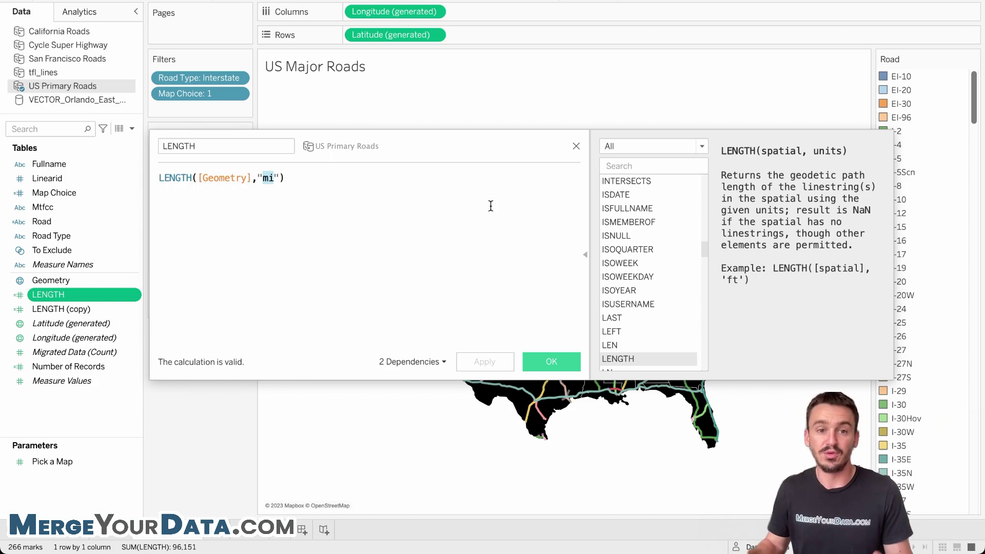
text(ft)
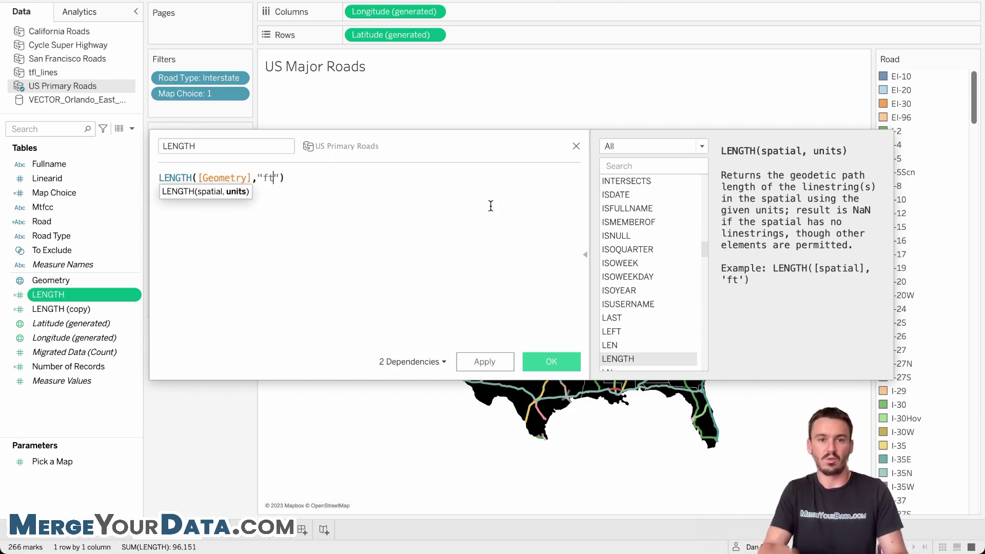
click(561, 365)
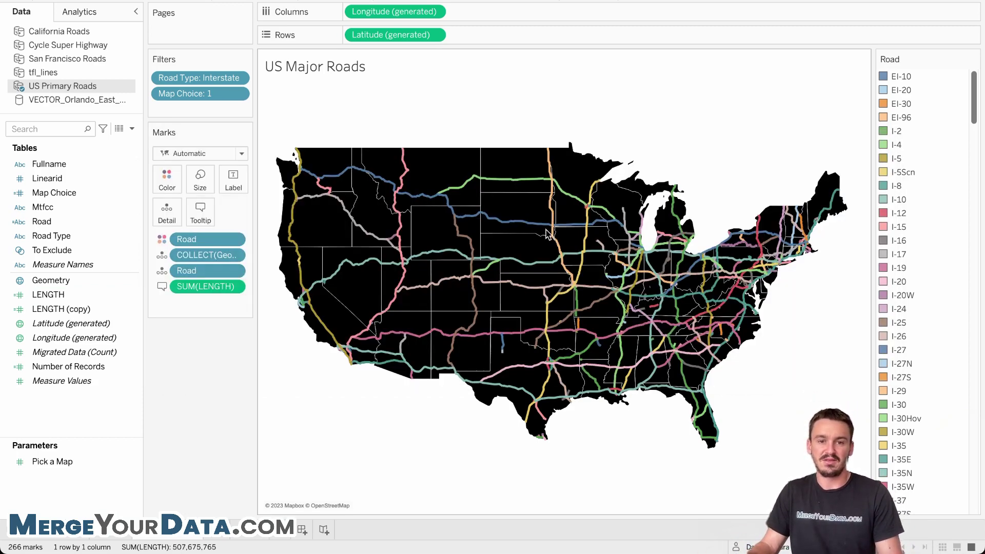
Step: Change the road map tooltip's LENGTH line to read "feet" instead of "miles"
mouse_move(521, 220)
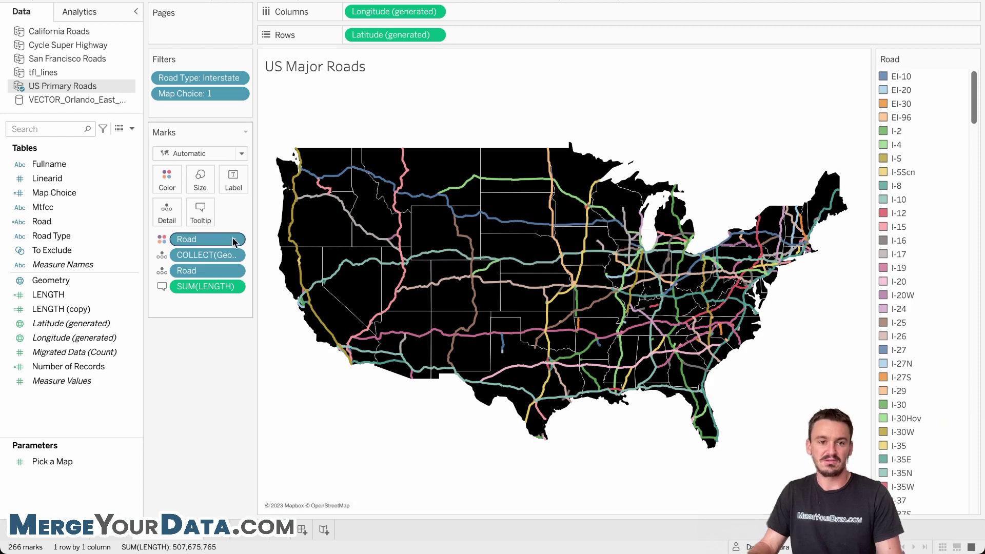
click(200, 215)
double_click(554, 178)
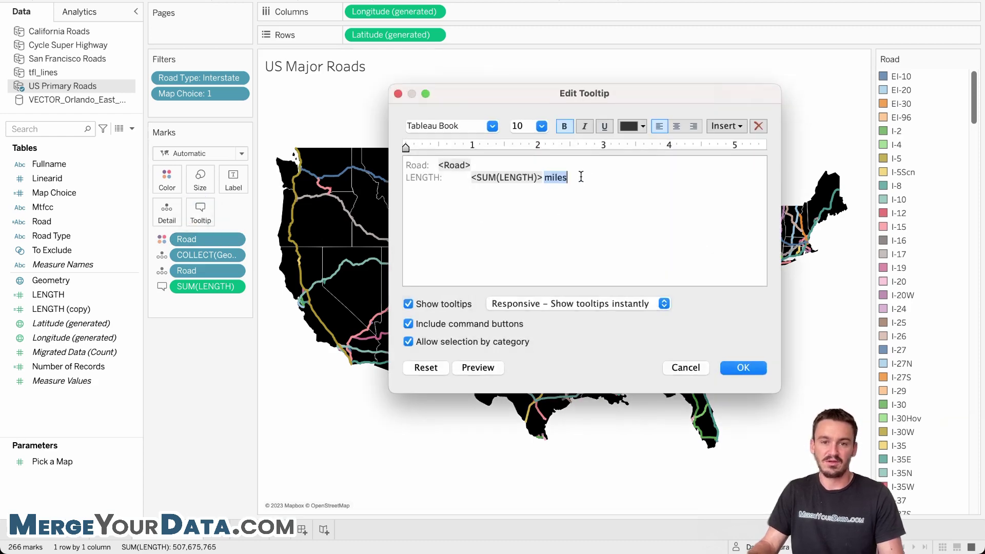
text(feet)
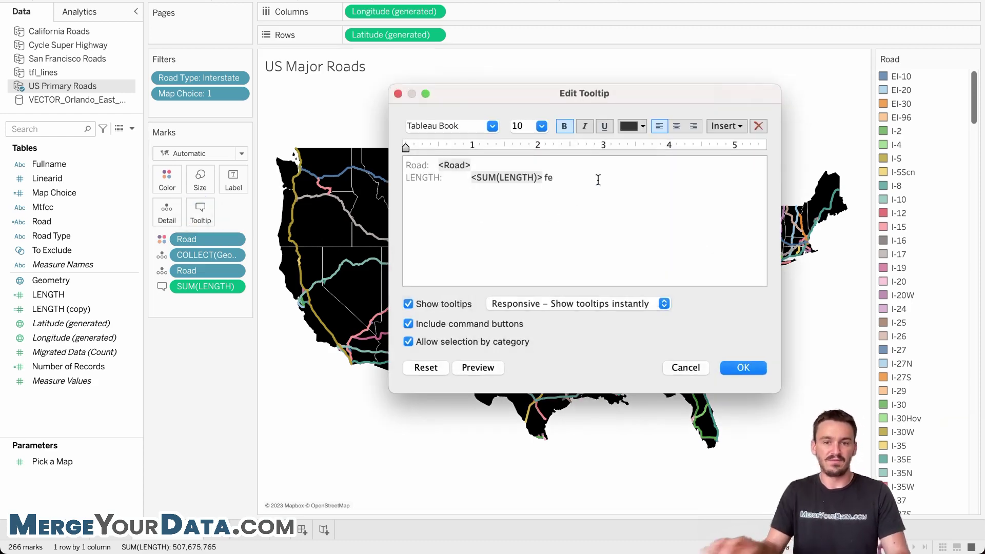
click(743, 368)
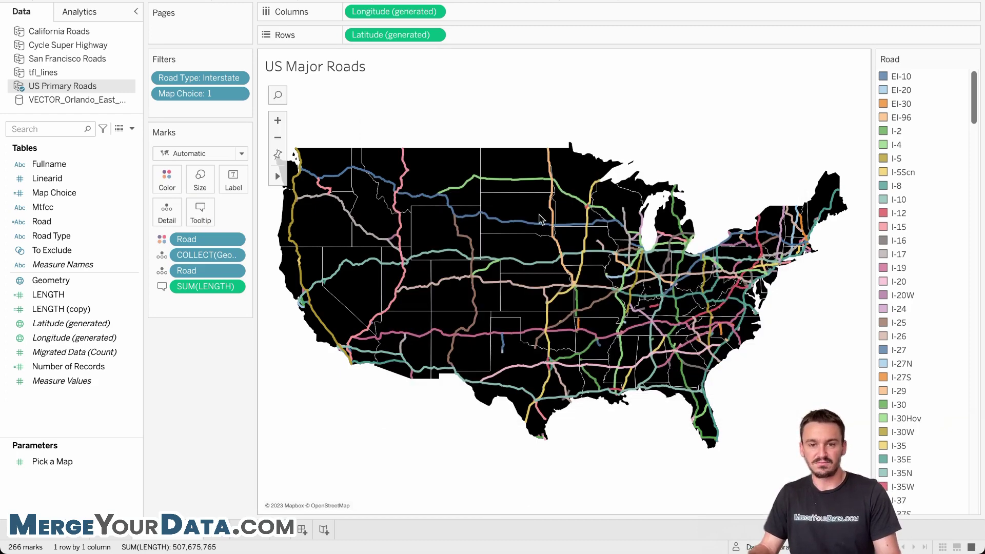
mouse_move(527, 187)
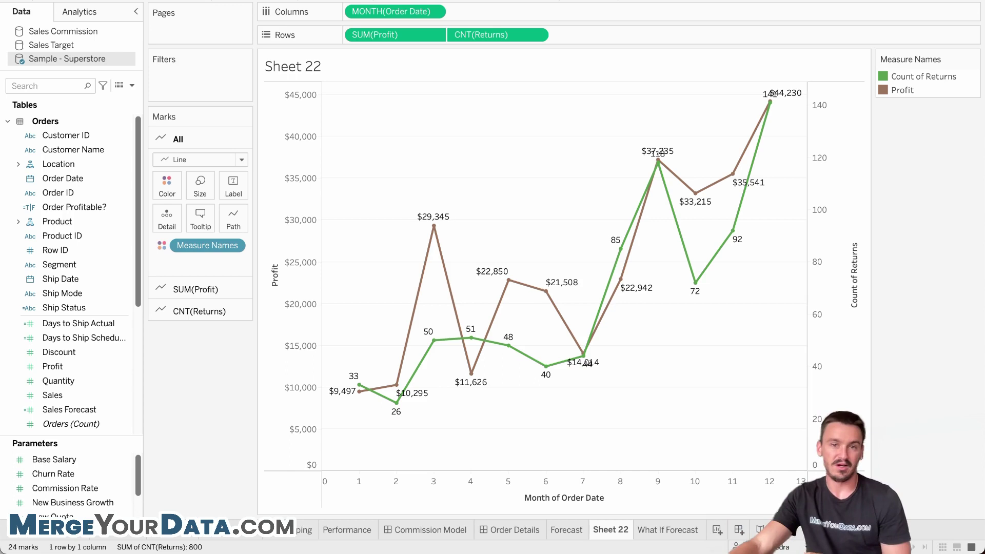
Step: Give the CNT(Returns) line on Sheet 22 a dashed line pattern, leaving Profit solid
click(487, 34)
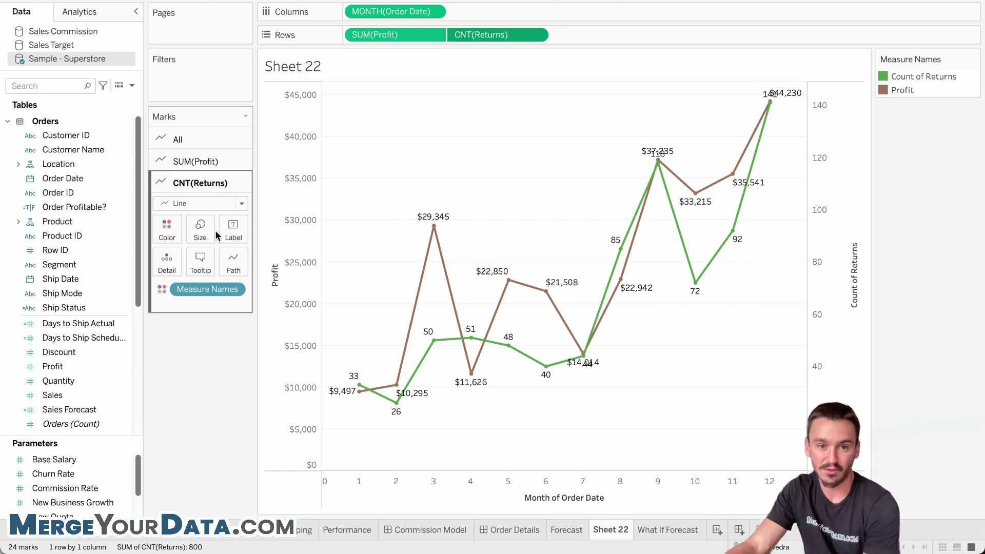
click(190, 140)
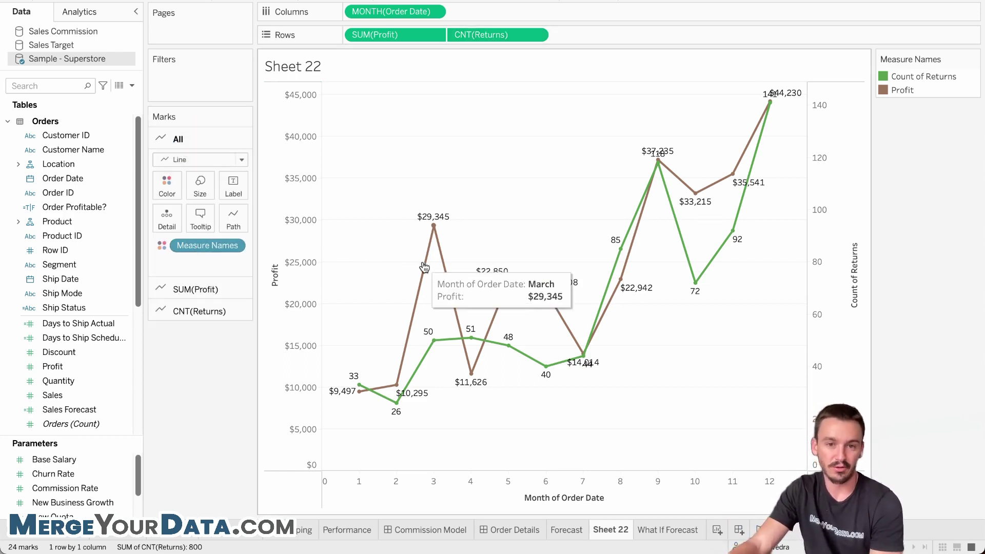
click(176, 288)
click(205, 300)
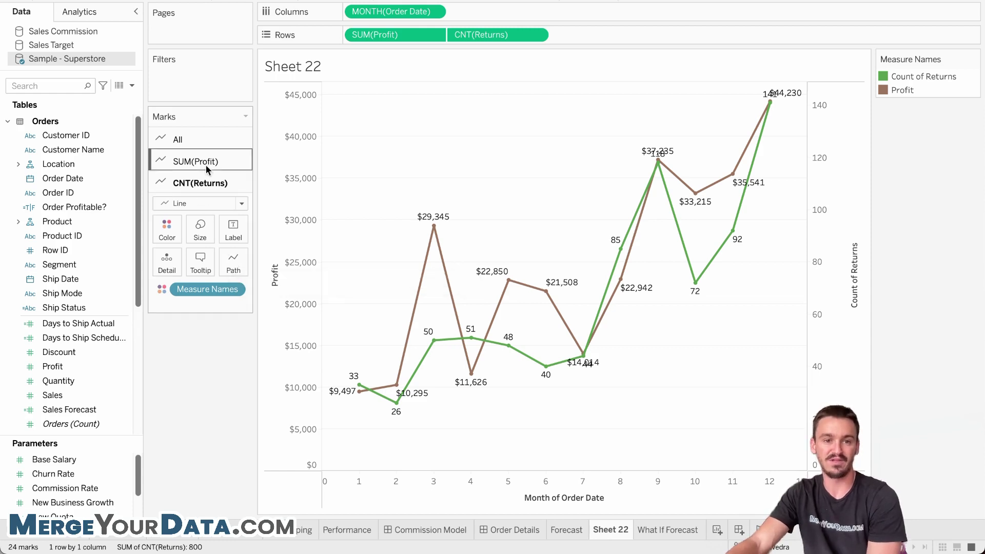
click(234, 261)
click(278, 349)
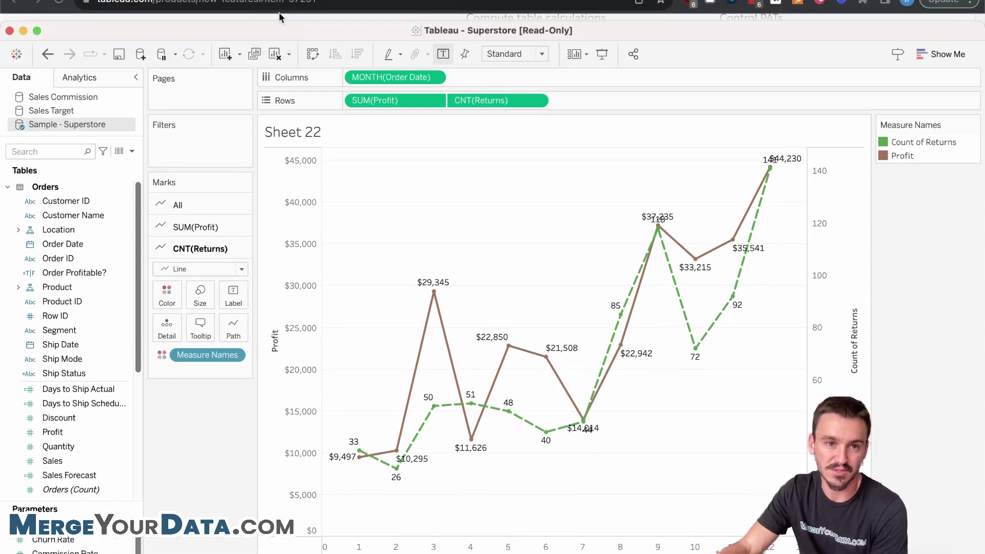
Step: Return to the Tableau new features page and scroll the All Features grid to Activity Log and Embedding API
click(280, 17)
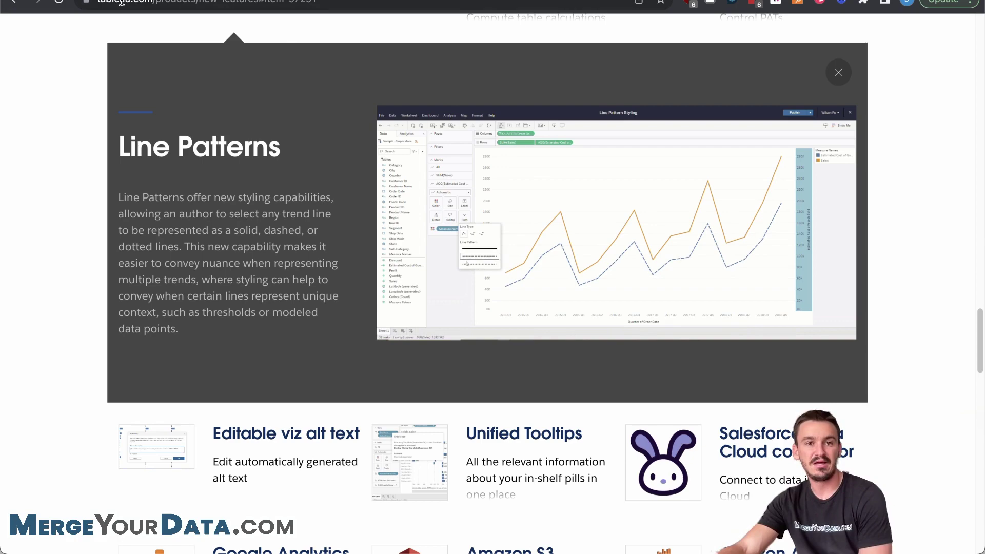
scroll(282, 264, down, 3)
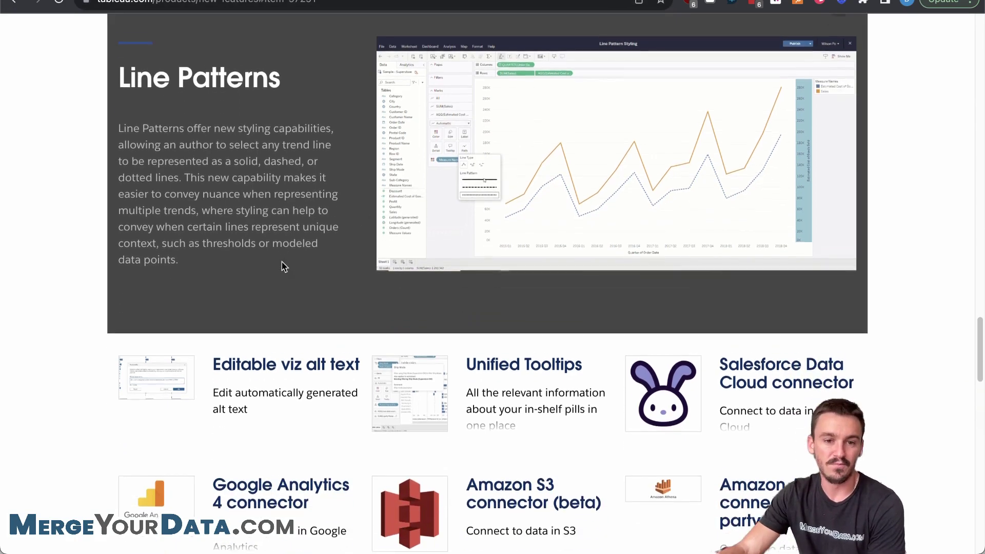
scroll(285, 261, down, 1)
scroll(303, 266, up, 8)
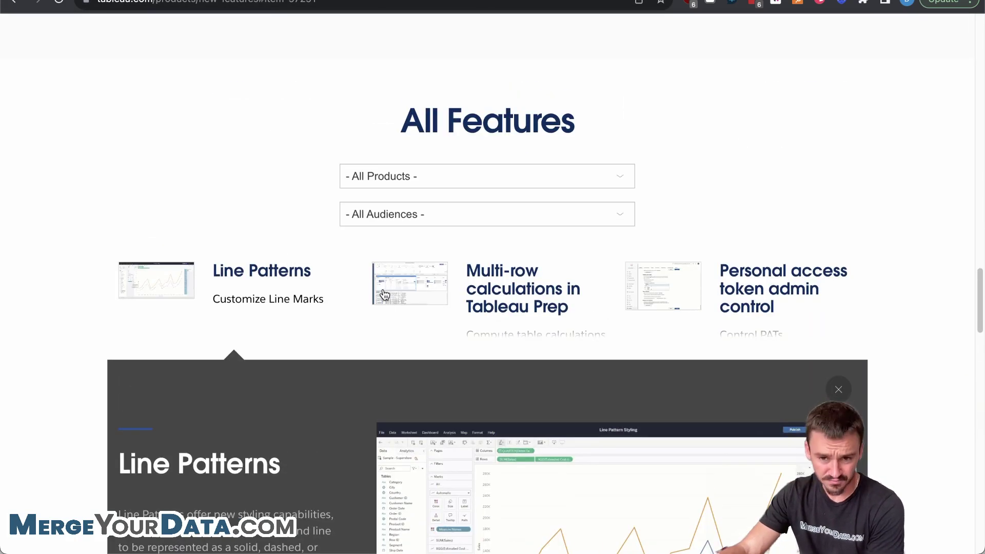
scroll(501, 319, down, 15)
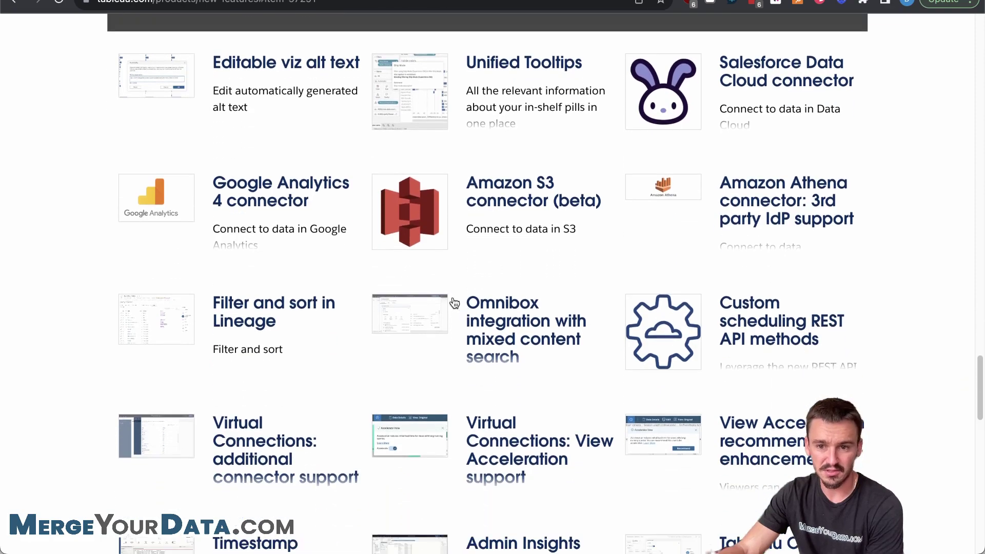
scroll(453, 303, down, 15)
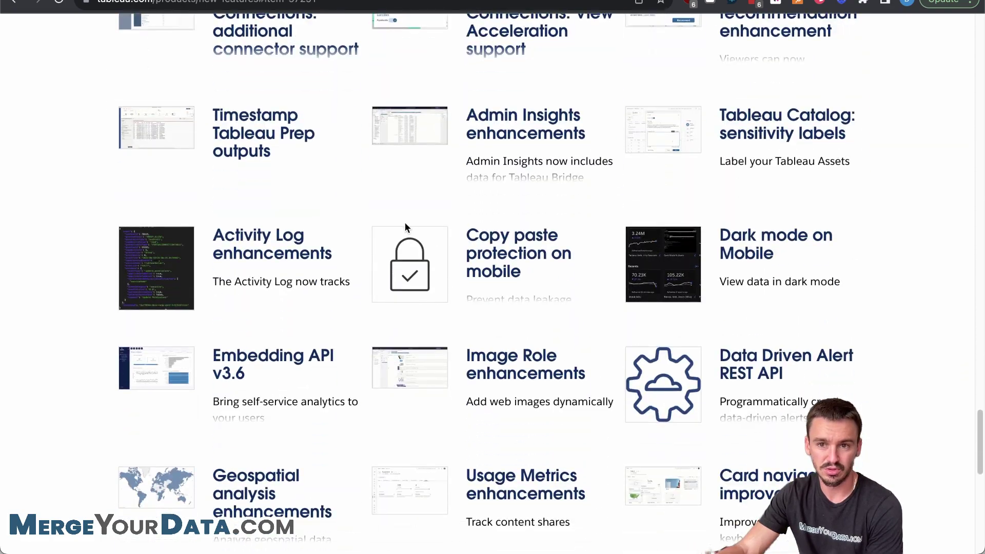
scroll(407, 215, down, 3)
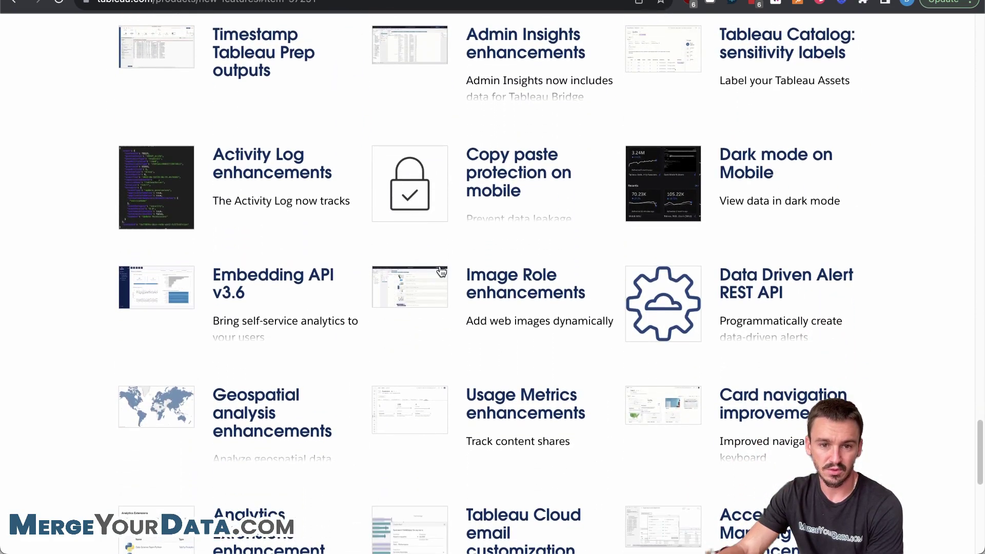
Step: Expand the Image Role enhancements card and scroll down to the Learn More About Tableau Releases heading
click(441, 270)
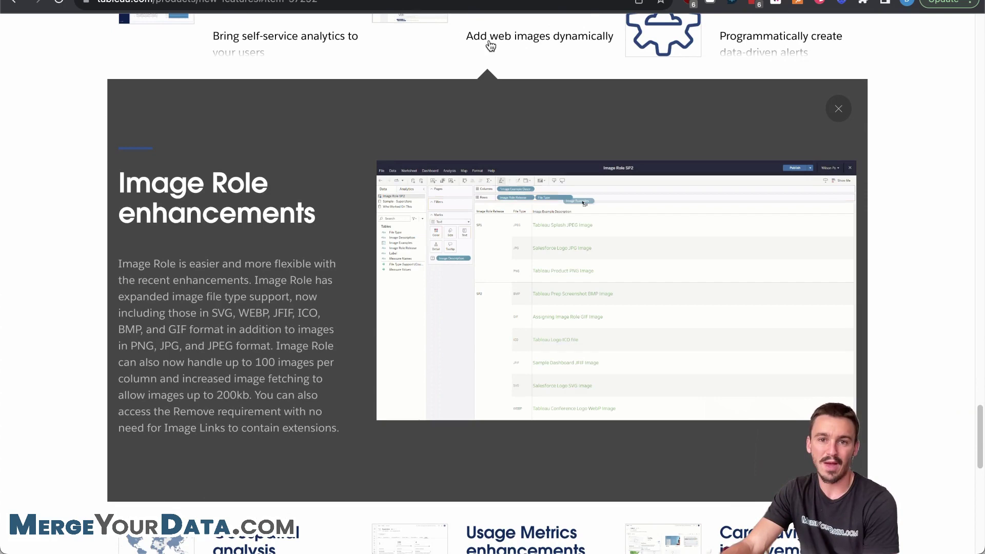
scroll(270, 212, down, 1)
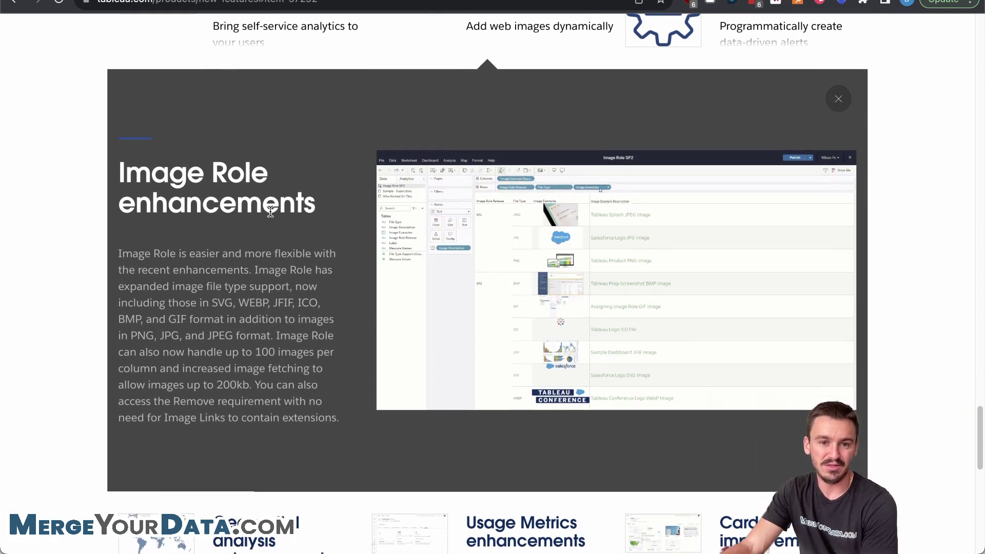
scroll(309, 176, down, 3)
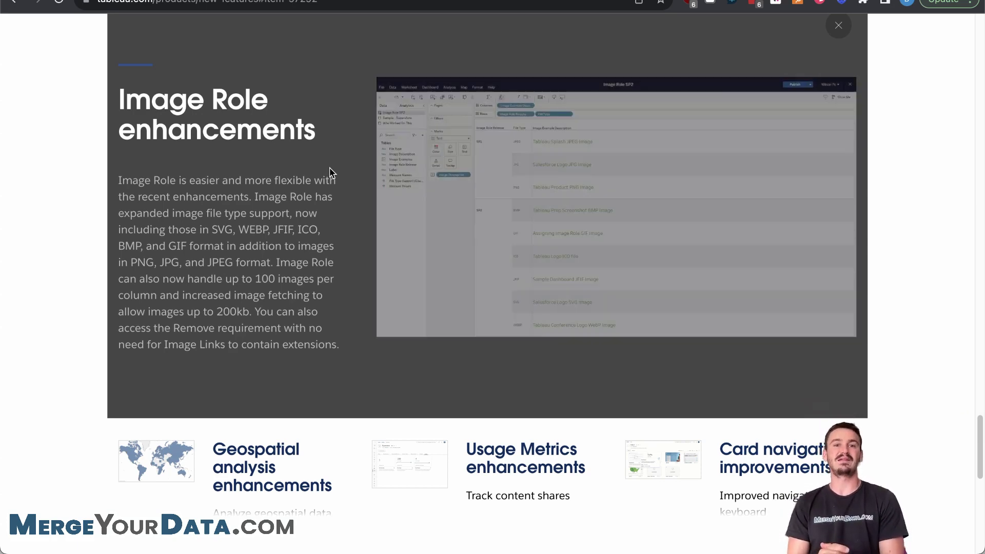
scroll(361, 264, down, 5)
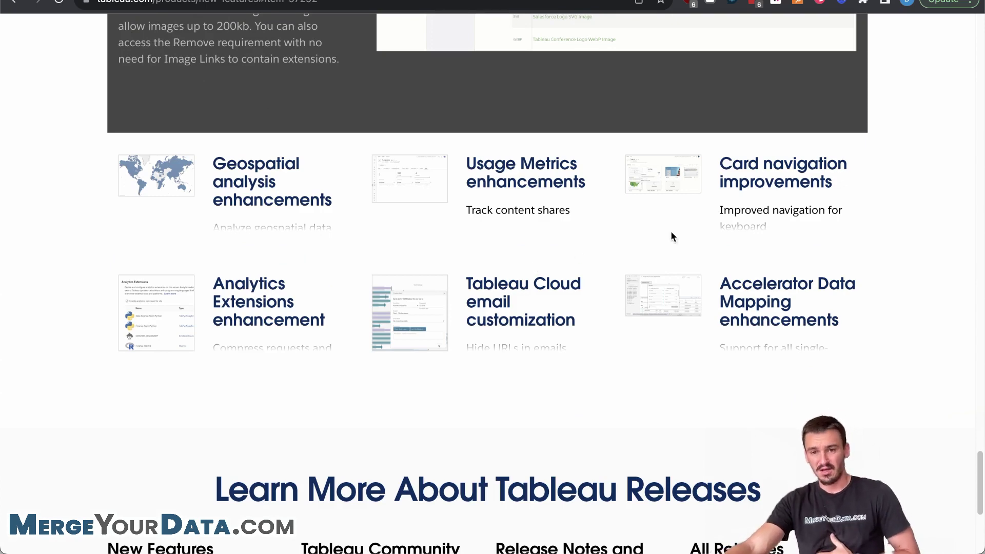
click(712, 311)
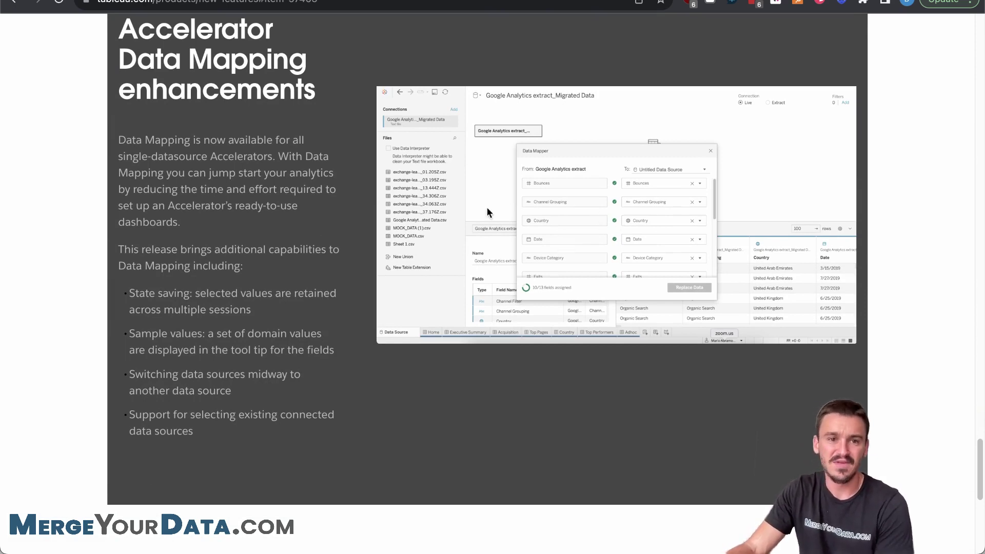
scroll(485, 207, down, 1)
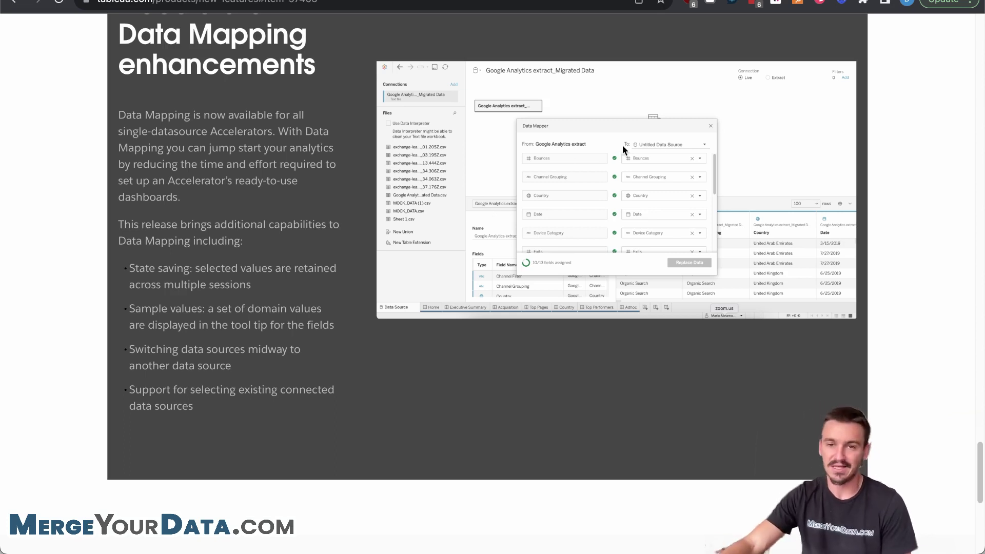
scroll(968, 292, down, 1)
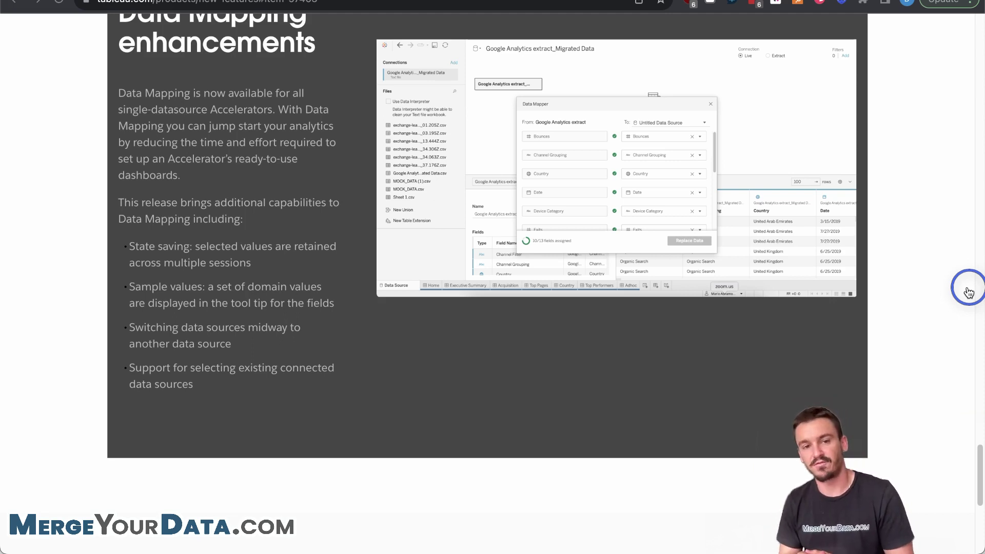
scroll(200, 259, down, 3)
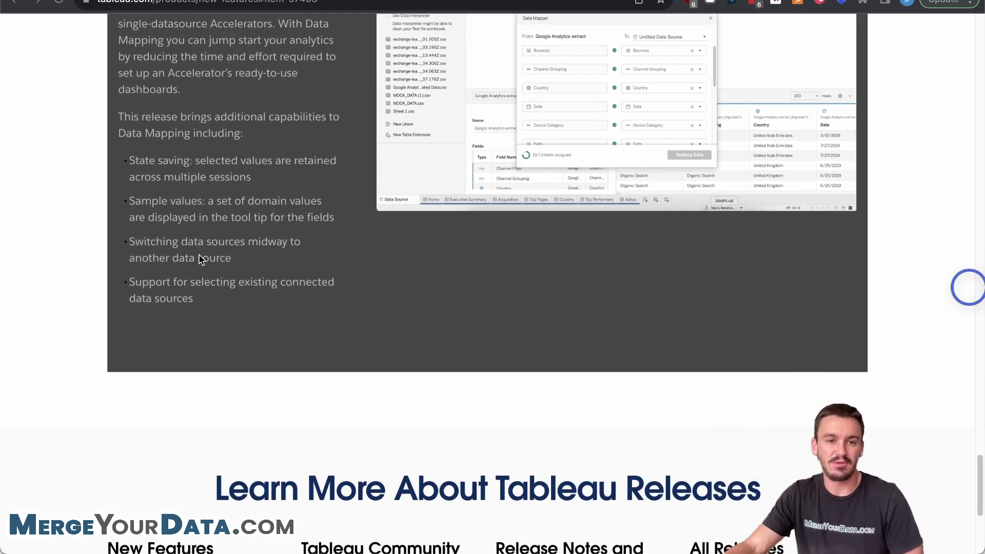
scroll(223, 247, up, 1)
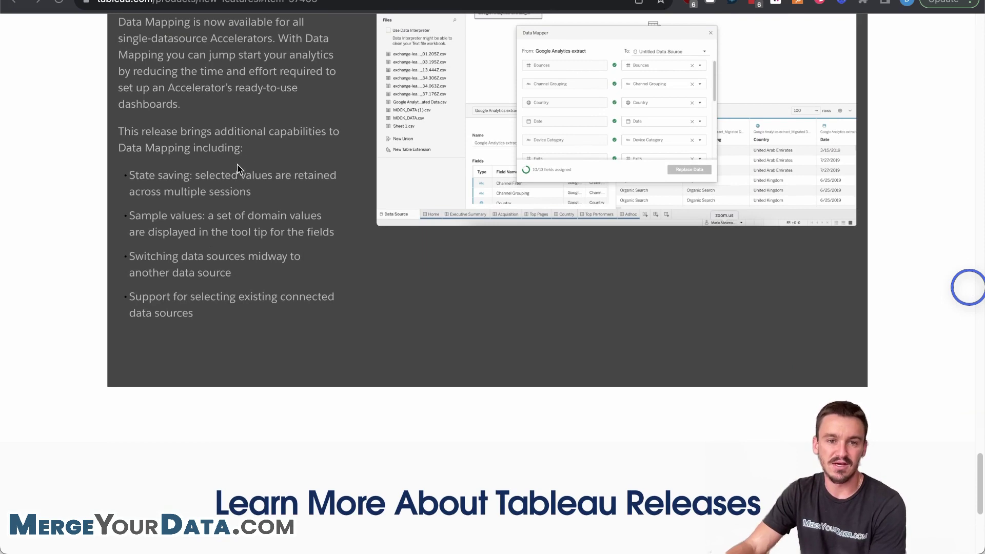
Step: Scroll back up from the Data Mapping details toward the Tableau Cloud features grid
scroll(238, 170, up, 1)
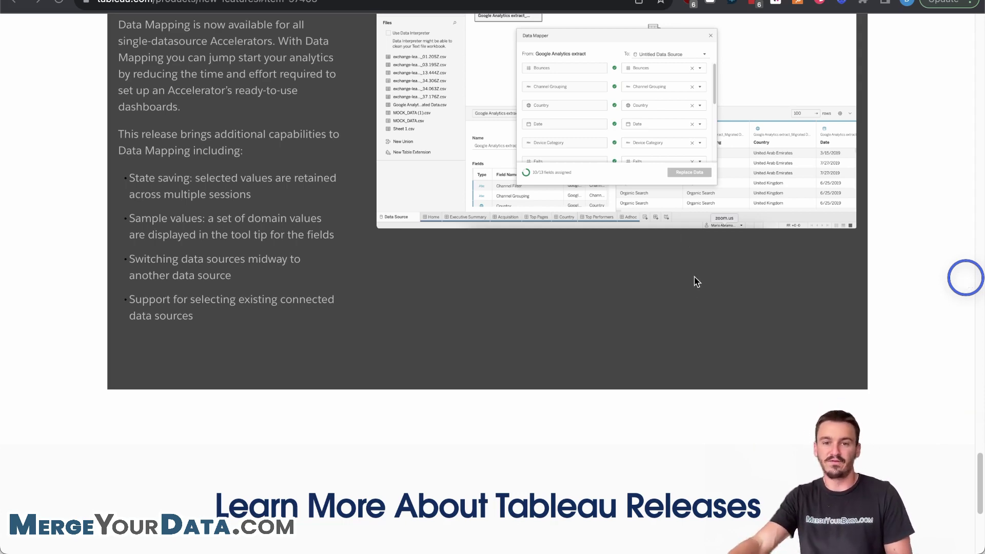
Step: Close the Data Mapping details and scroll down the All Features grid
click(956, 281)
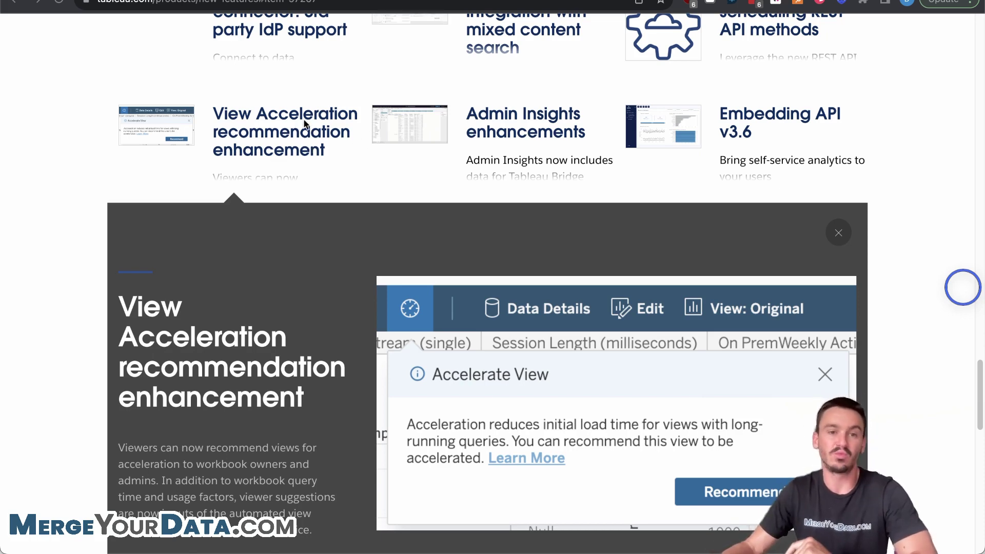
scroll(288, 130, down, 1)
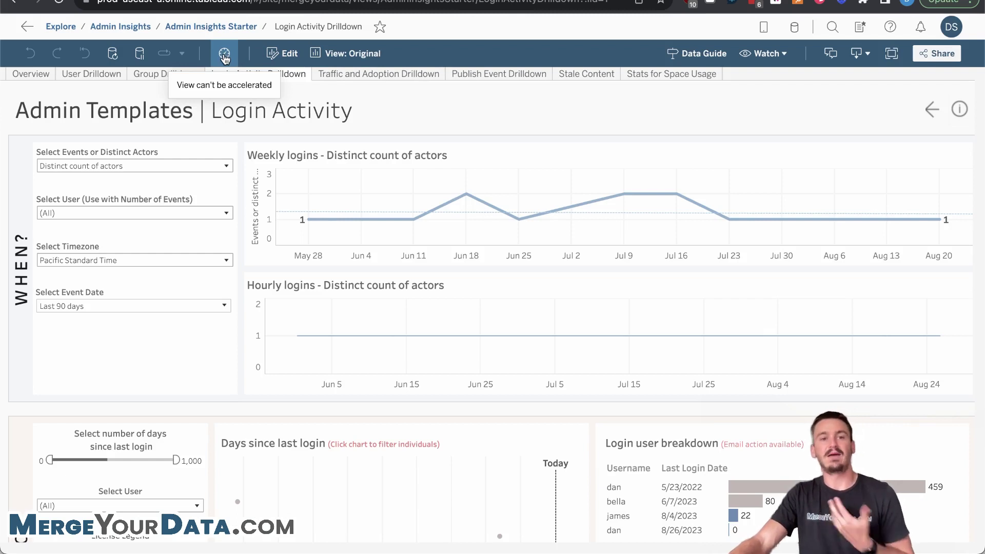
click(224, 58)
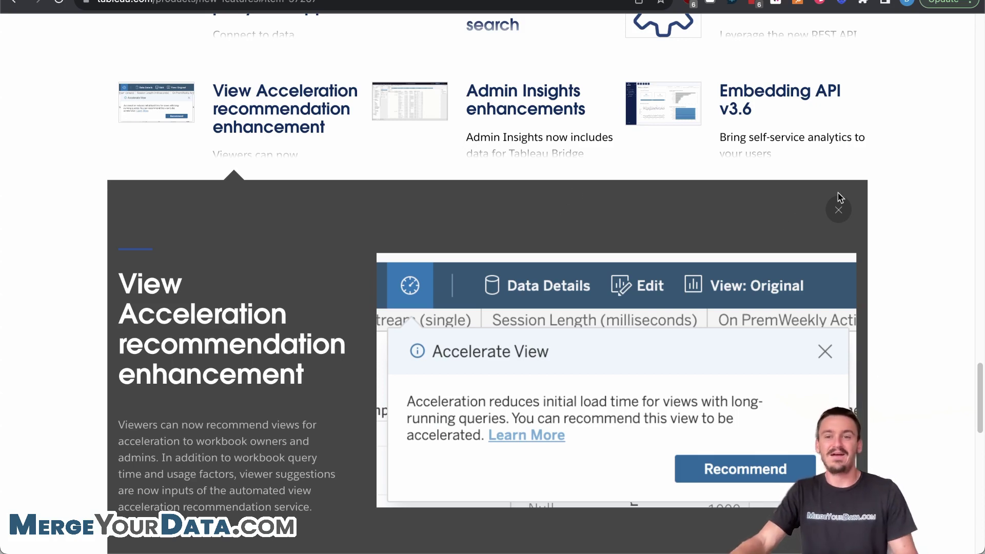
Step: Open the Admin Insights enhancements card and read its Bridge jobs, Desktop usage and Subscriptions details
scroll(487, 131, down, 1)
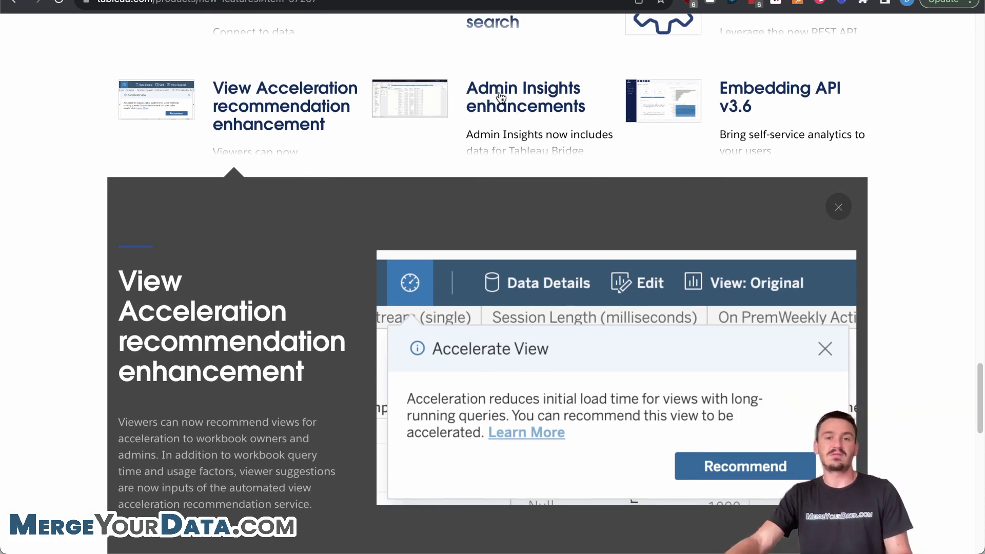
click(536, 120)
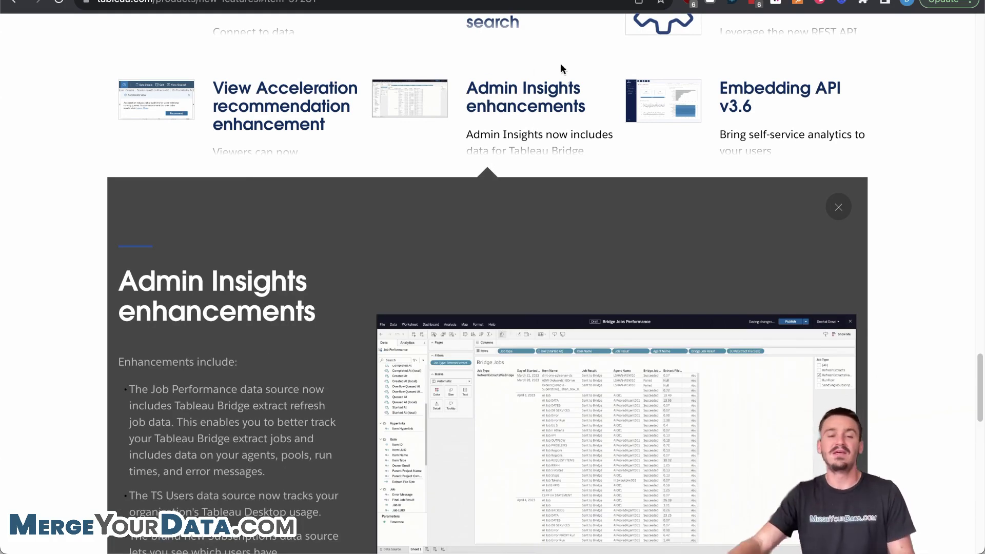
scroll(265, 287, down, 2)
scroll(264, 286, down, 8)
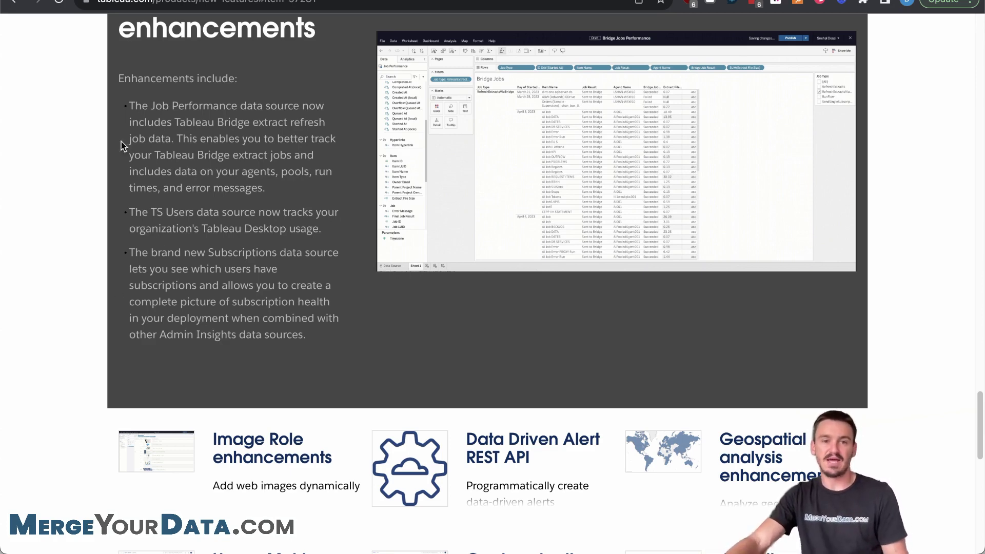
scroll(326, 110, up, 2)
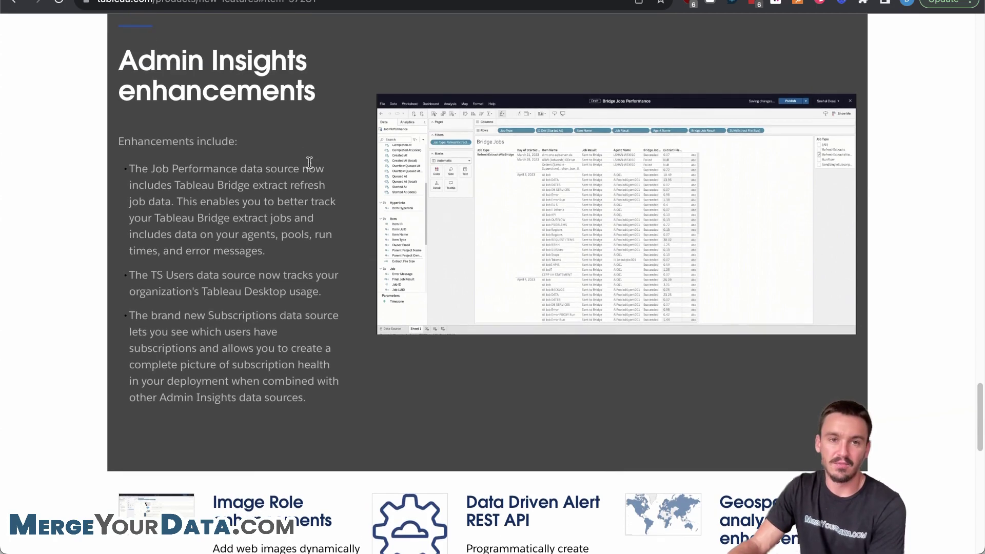
scroll(254, 208, down, 1)
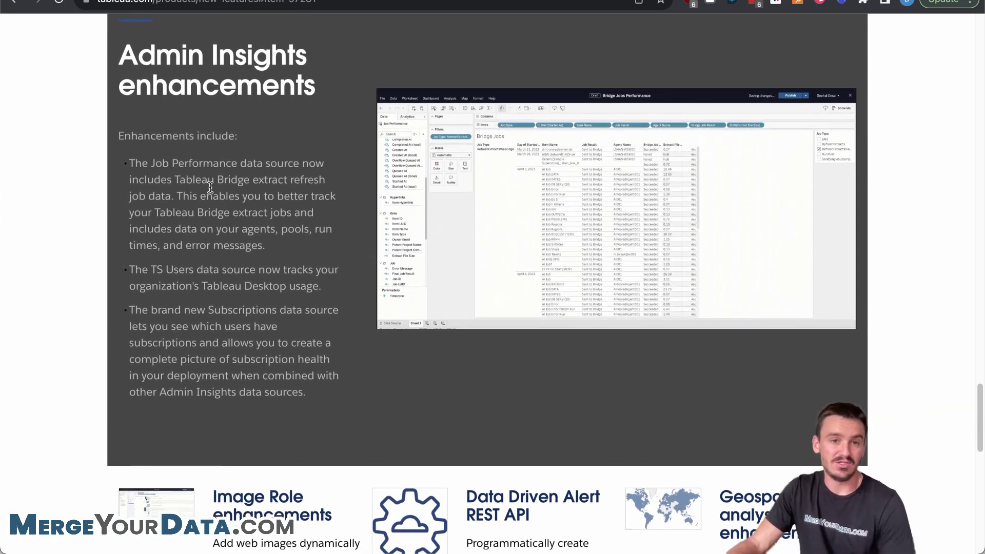
scroll(213, 241, down, 4)
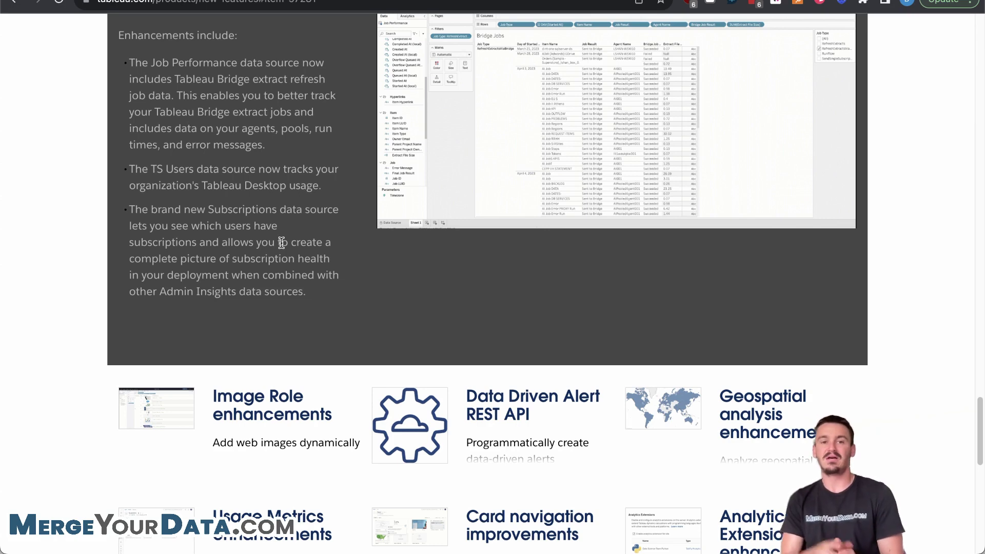
scroll(282, 243, up, 5)
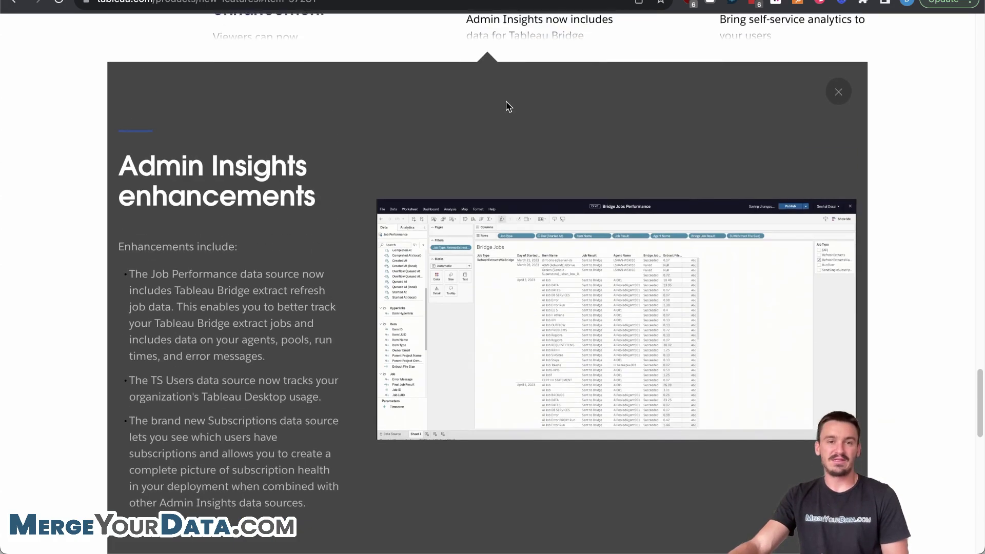
scroll(508, 106, up, 2)
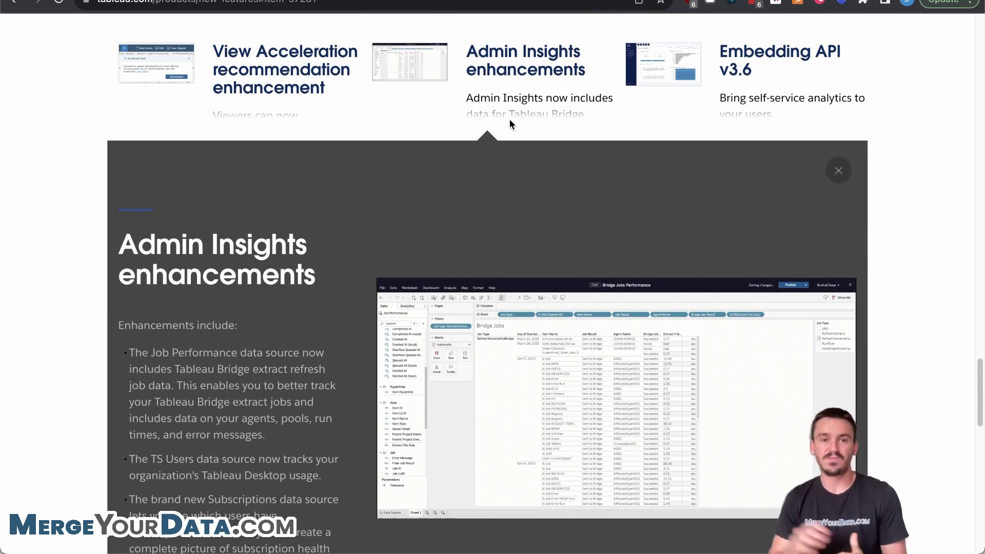
scroll(529, 146, up, 6)
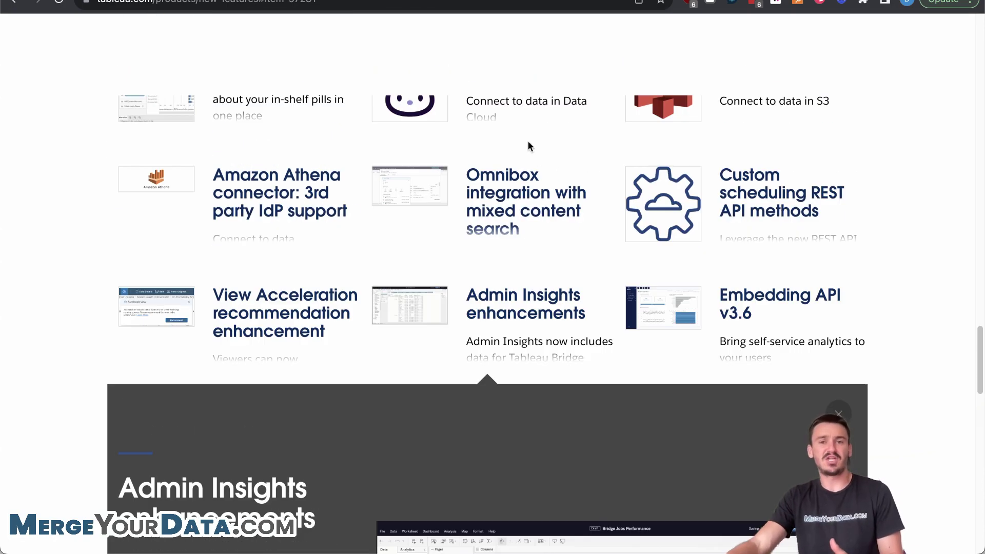
scroll(528, 146, up, 4)
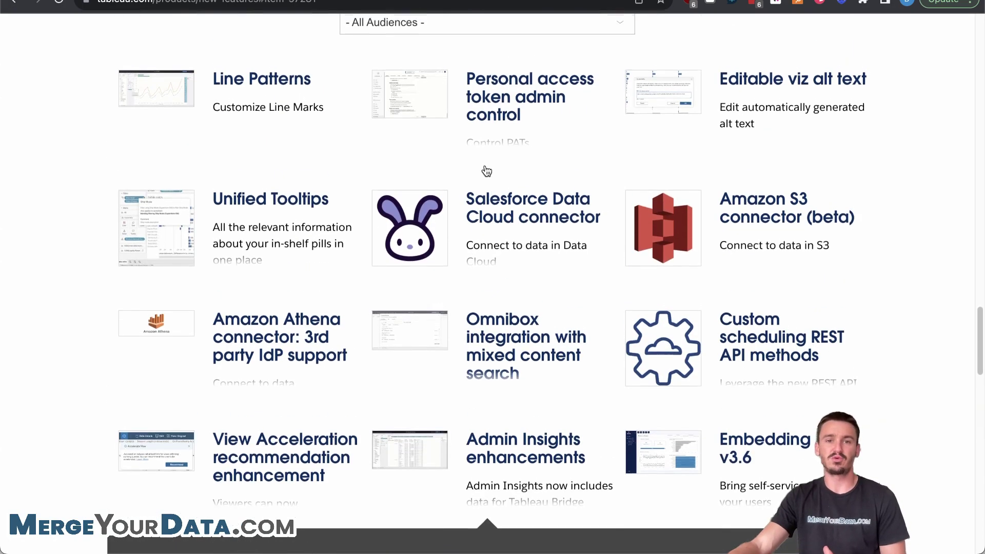
scroll(476, 102, up, 2)
Step: Change the product filter from Tableau Cloud to '- All Products -'
click(488, 33)
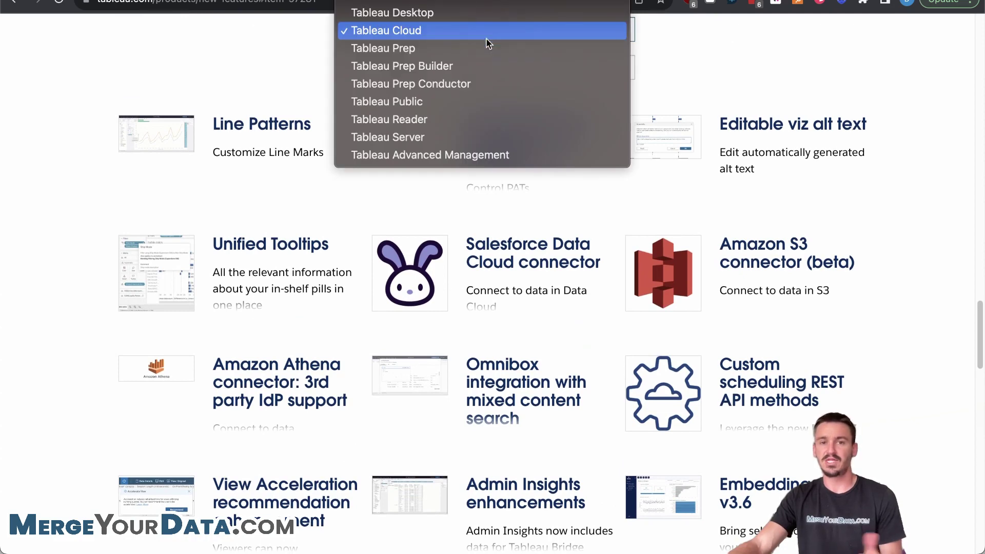
scroll(567, 53, up, 2)
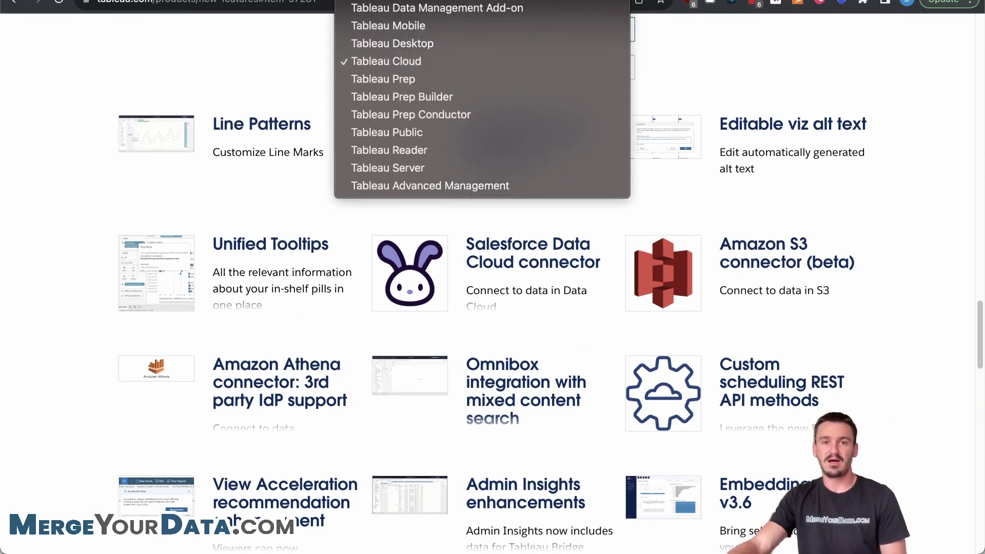
key(Escape)
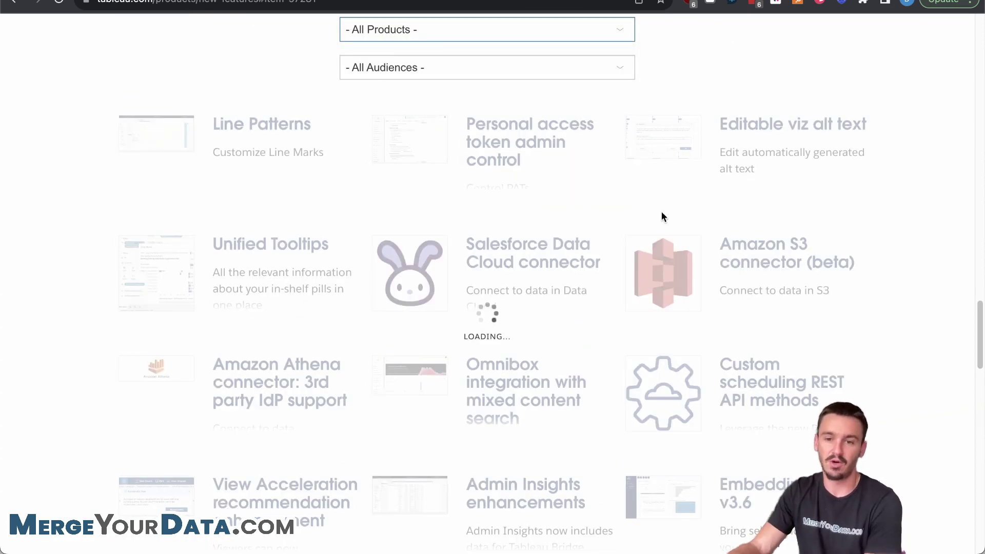
scroll(661, 212, down, 2)
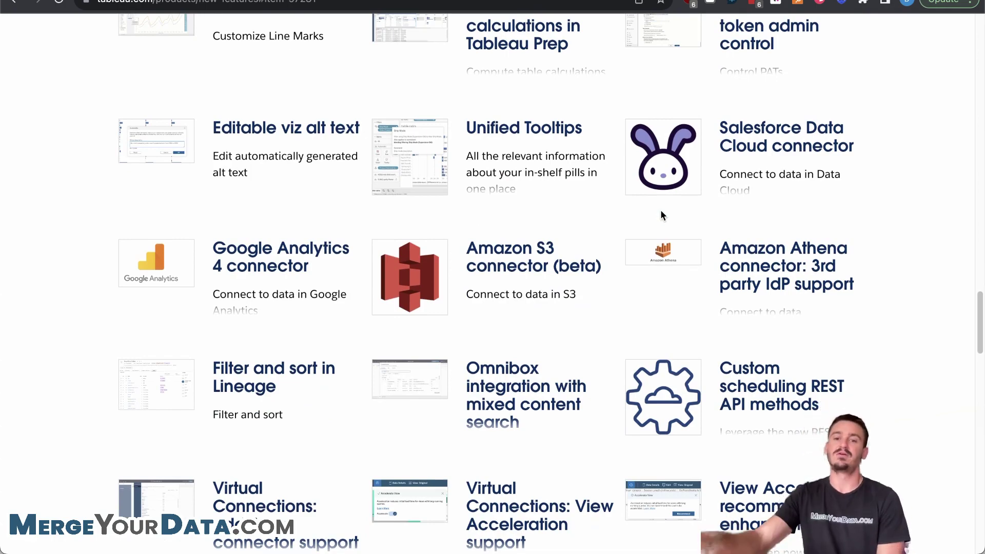
Step: Scroll down the All Products grid and close the expanded Admin Insights panel
scroll(660, 209, down, 5)
scroll(646, 214, down, 2)
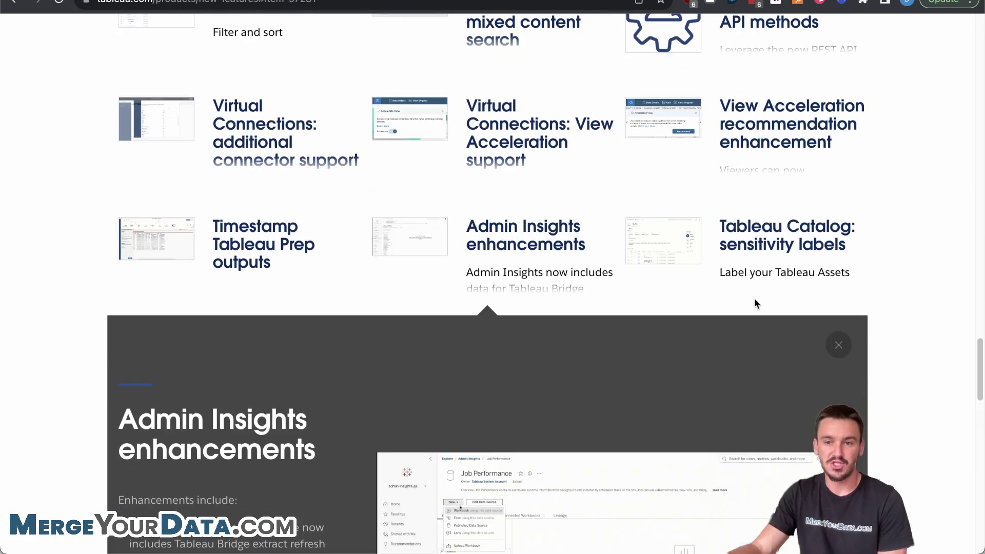
click(835, 340)
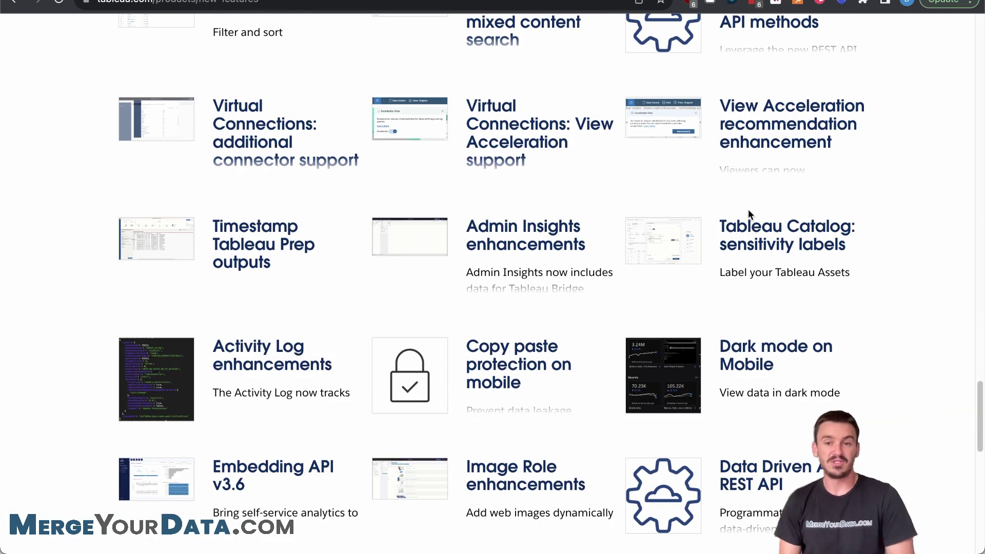